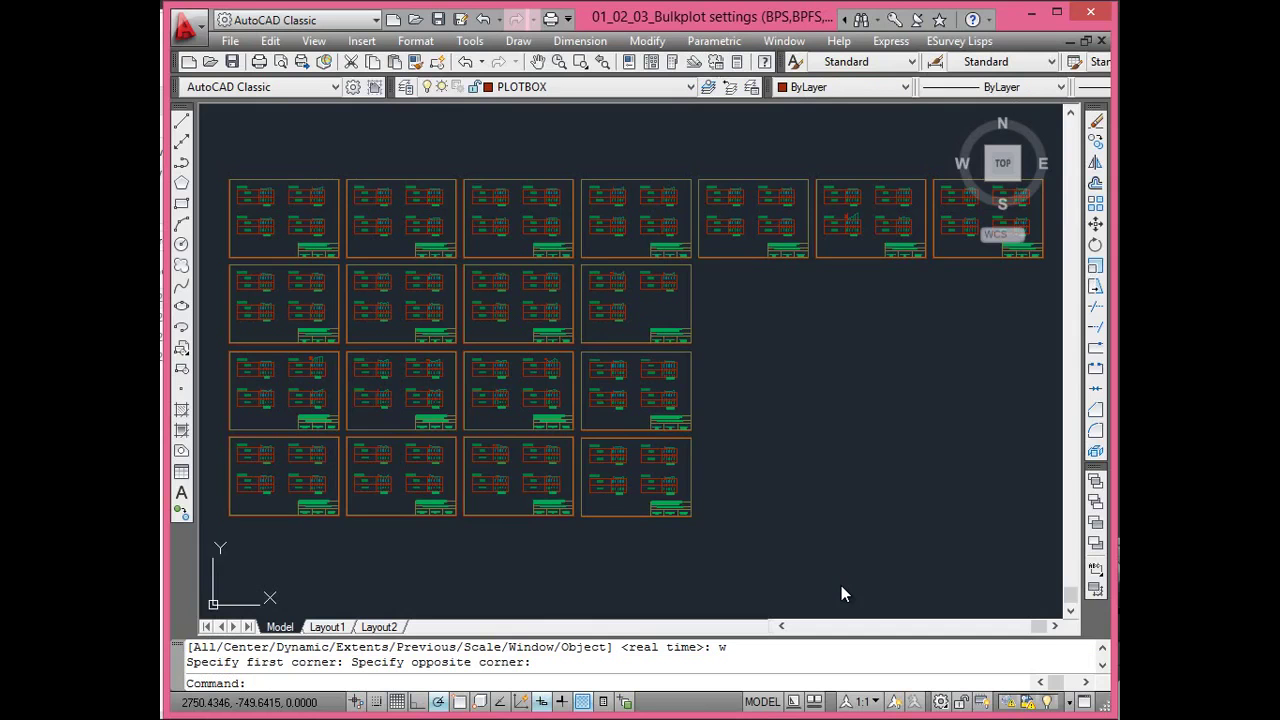
Open the Plot Ready tool from the ESurvey Lisps Main menu
{"action": "left_click", "coordinate": [833, 574]}
{"action": "left_click", "coordinate": [805, 562]}
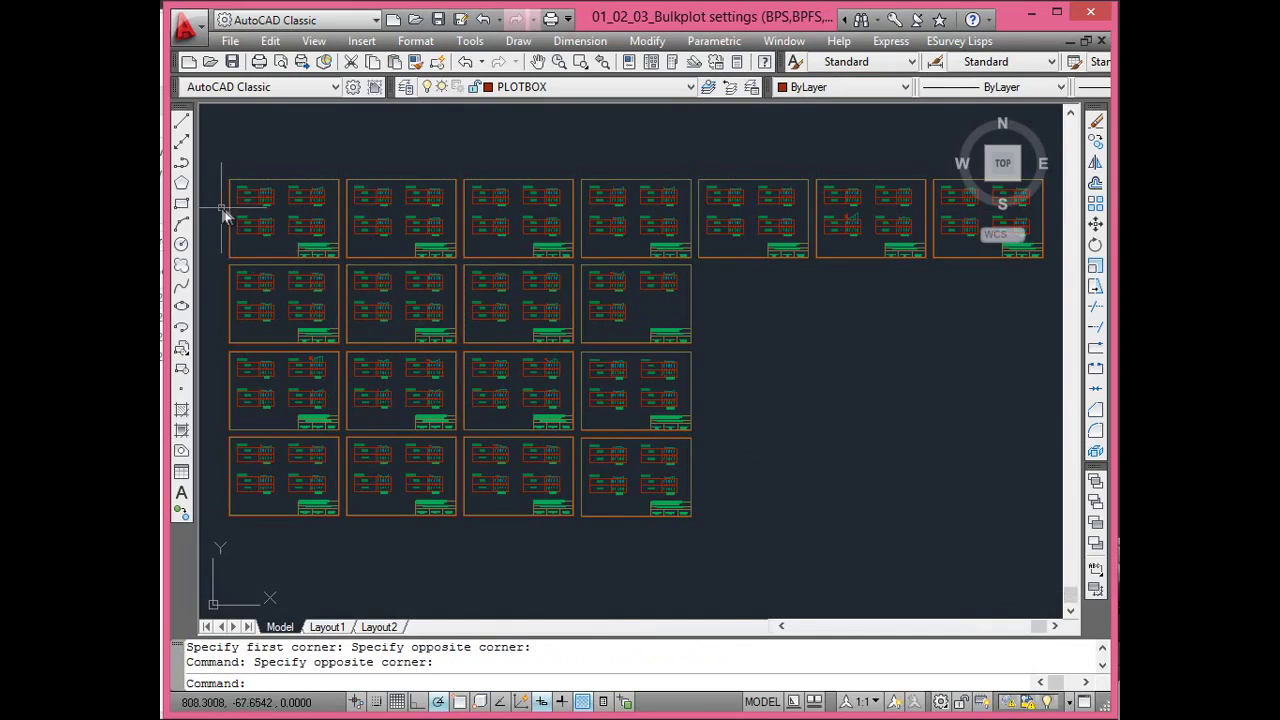
{"action": "scroll", "coordinate": [286, 229], "scroll_direction": "up", "scroll_amount": 8}
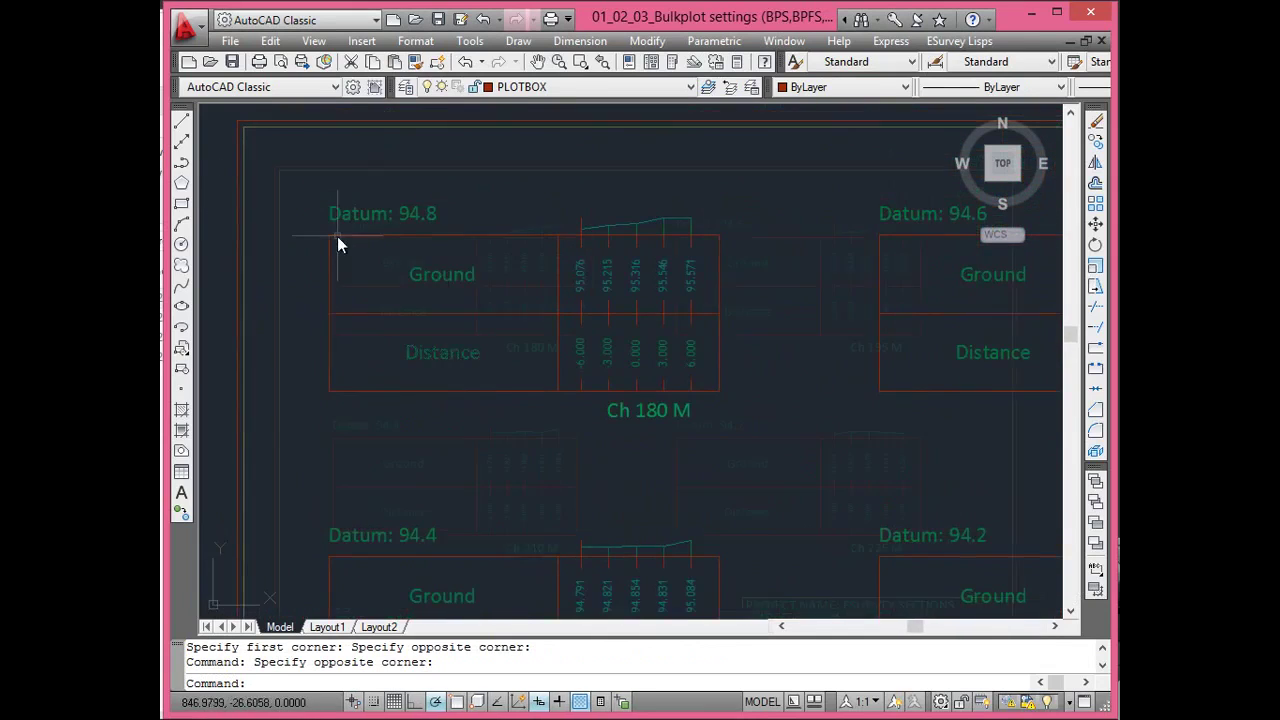
{"action": "scroll", "coordinate": [337, 243], "scroll_direction": "down", "scroll_amount": 4}
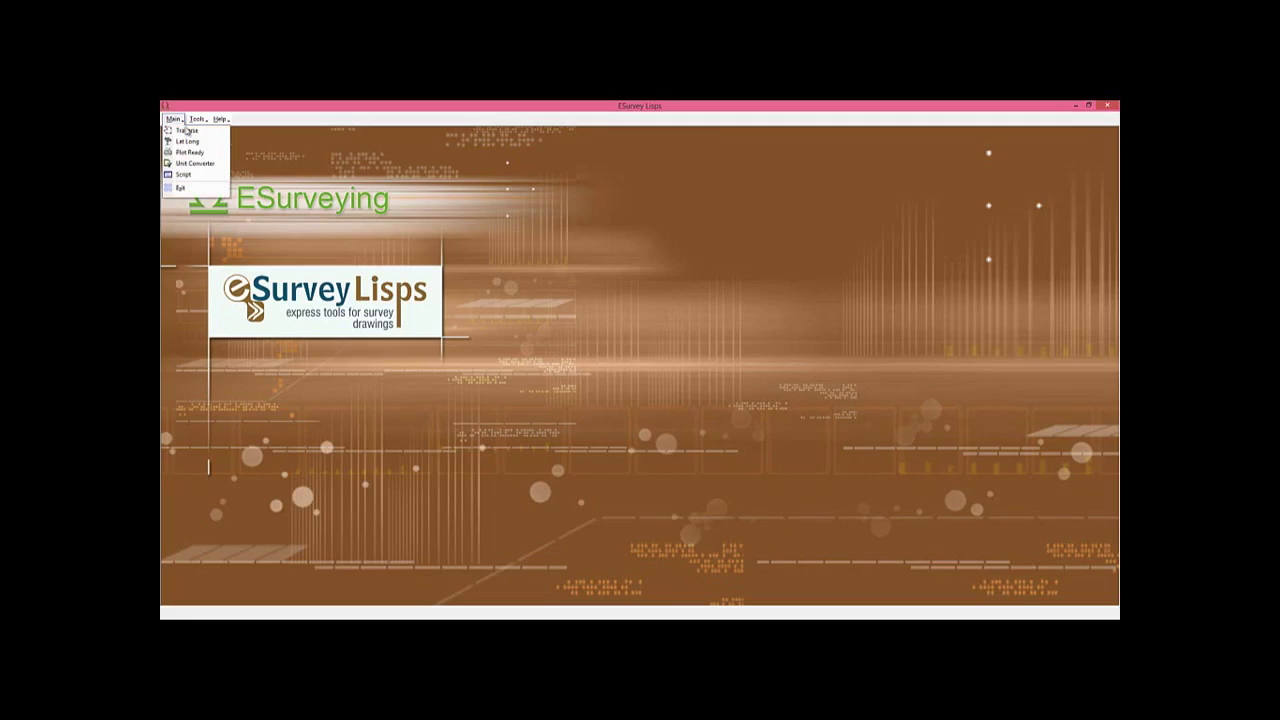
{"action": "left_click", "coordinate": [199, 152]}
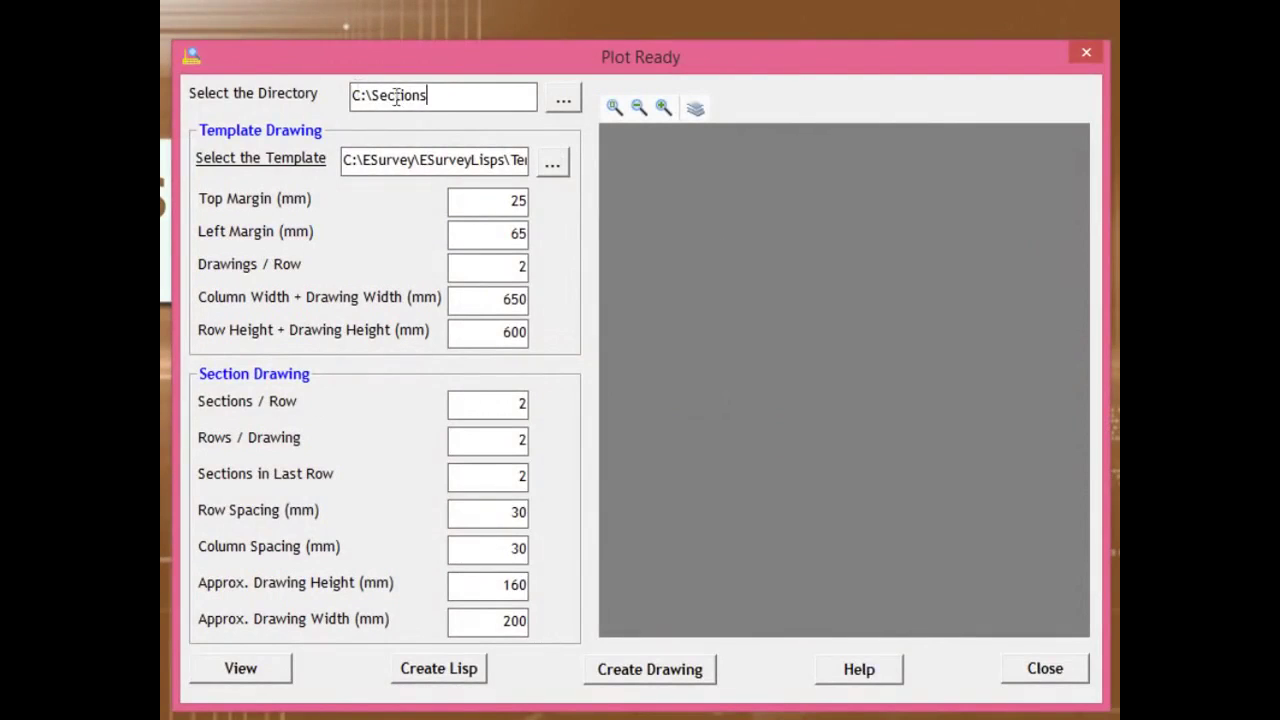
Set C:\Sections as the section drawings directory and browse for a template drawing
{"action": "left_click", "coordinate": [563, 100]}
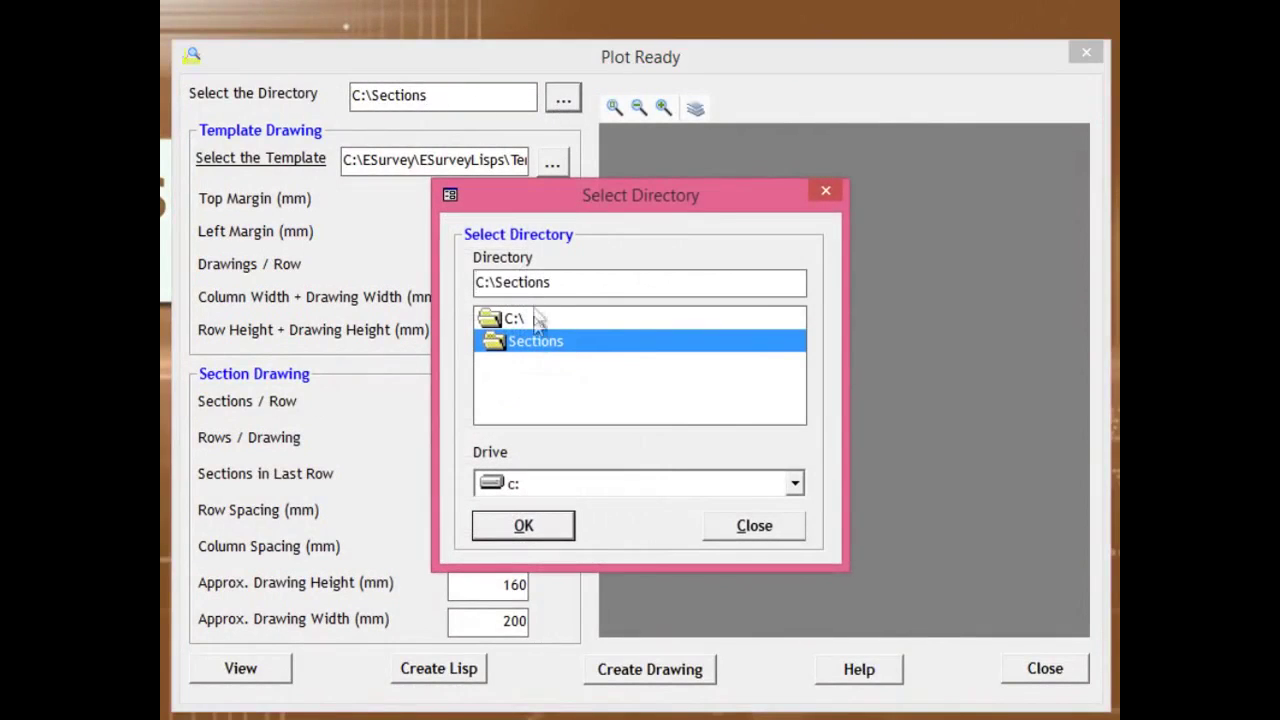
{"action": "double_click", "coordinate": [540, 343]}
{"action": "left_click", "coordinate": [524, 526]}
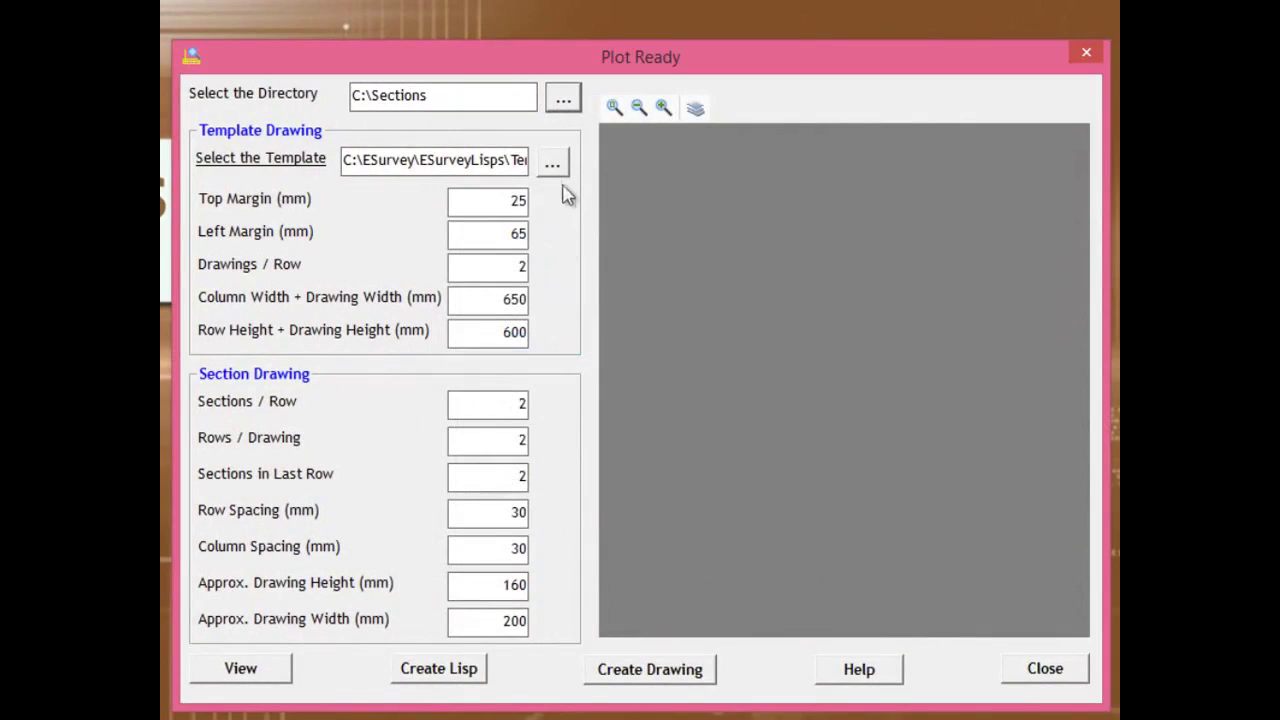
{"action": "left_click", "coordinate": [553, 165]}
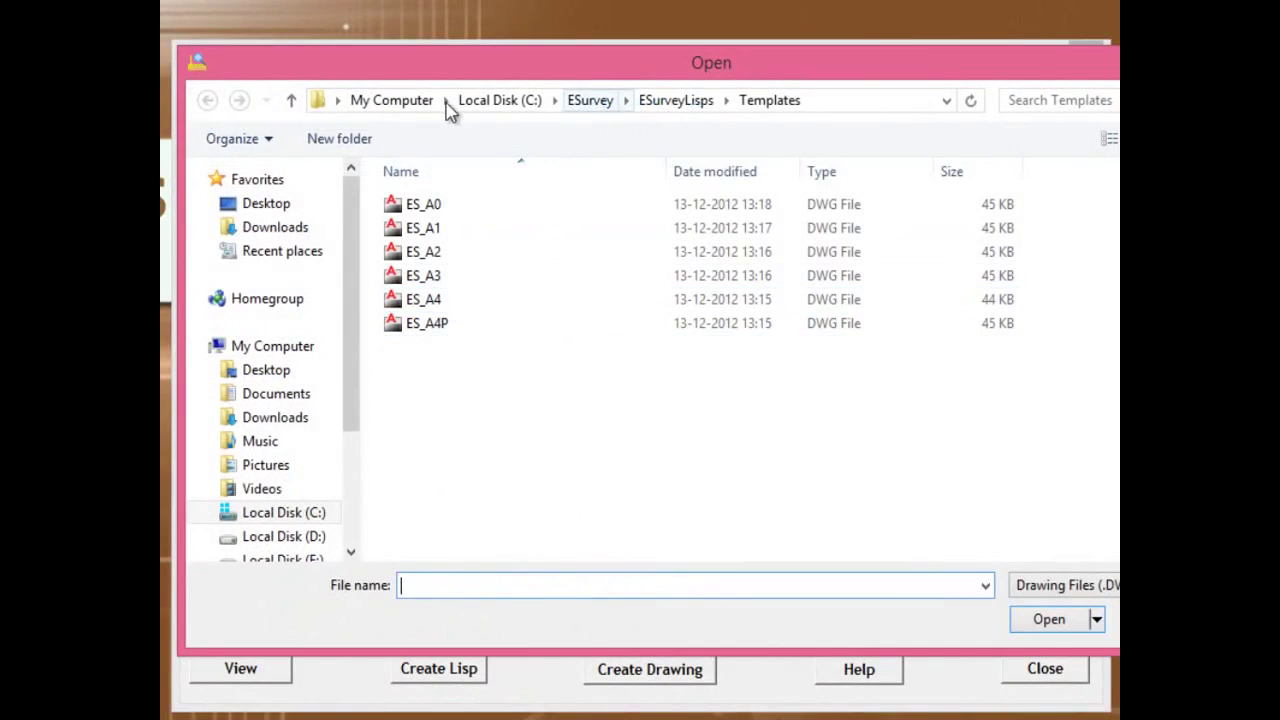
Load ES_A2, keep margins 25/65, two per row, 650×600 cells, preview, and create Output.DWG
{"action": "left_click", "coordinate": [443, 254]}
{"action": "left_click", "coordinate": [1049, 619]}
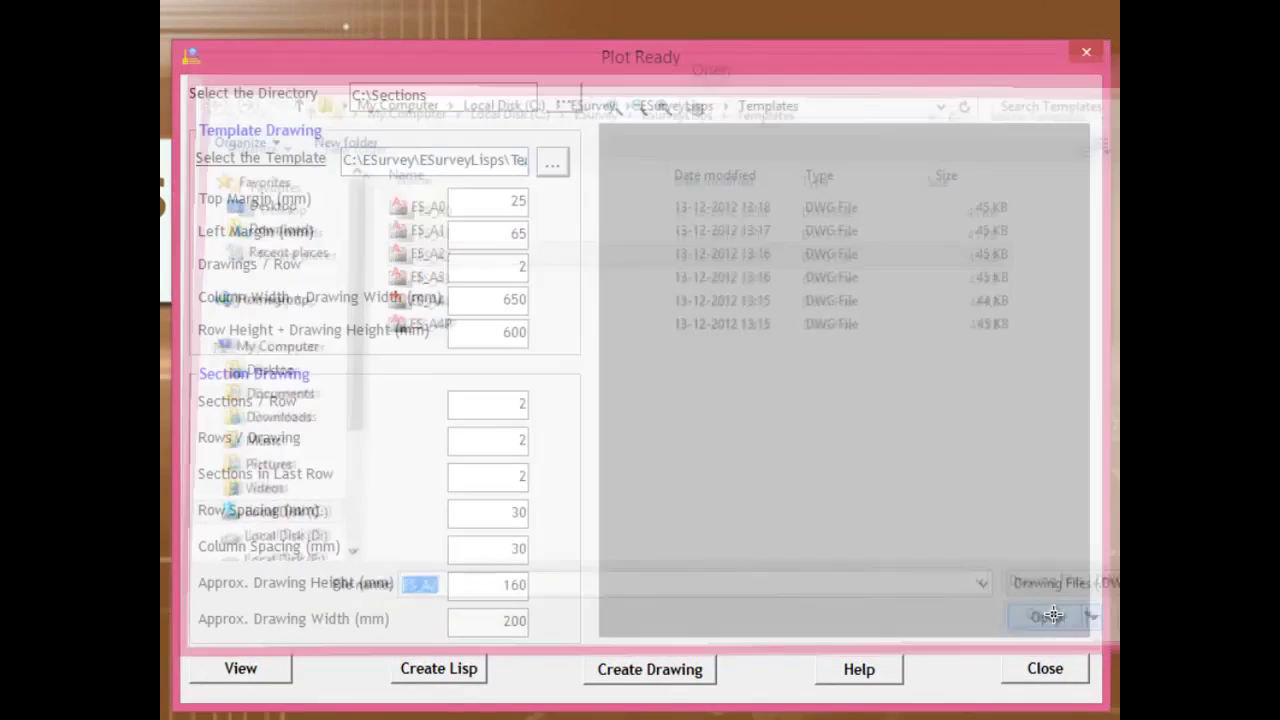
{"action": "double_click", "coordinate": [516, 200]}
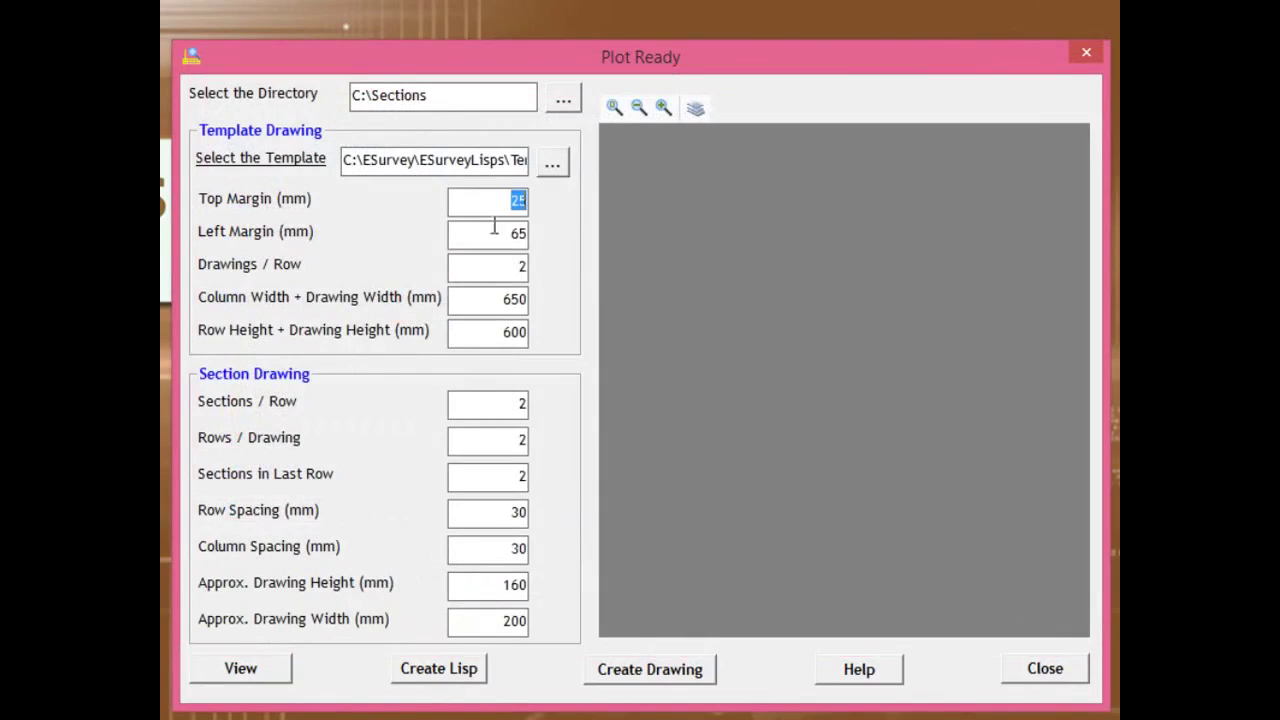
{"action": "left_click_drag", "start_coordinate": [482, 229], "coordinate": [582, 251]}
{"action": "left_click_drag", "start_coordinate": [485, 272], "coordinate": [614, 279]}
{"action": "left_click_drag", "start_coordinate": [493, 298], "coordinate": [566, 326]}
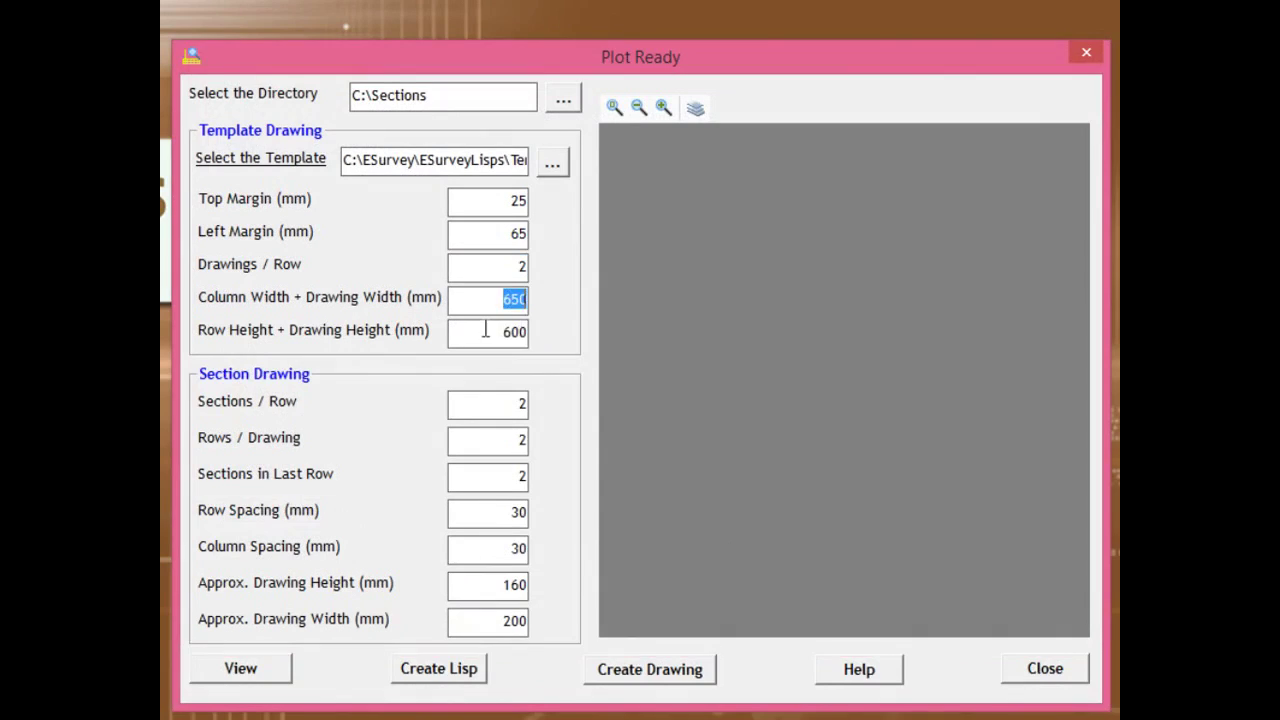
{"action": "left_click_drag", "start_coordinate": [486, 328], "coordinate": [572, 412]}
{"action": "mouse_move", "coordinate": [495, 547]}
{"action": "left_mouse_down"}
{"action": "mouse_move", "coordinate": [557, 602]}
{"action": "mouse_move", "coordinate": [567, 657]}
{"action": "left_mouse_up"}
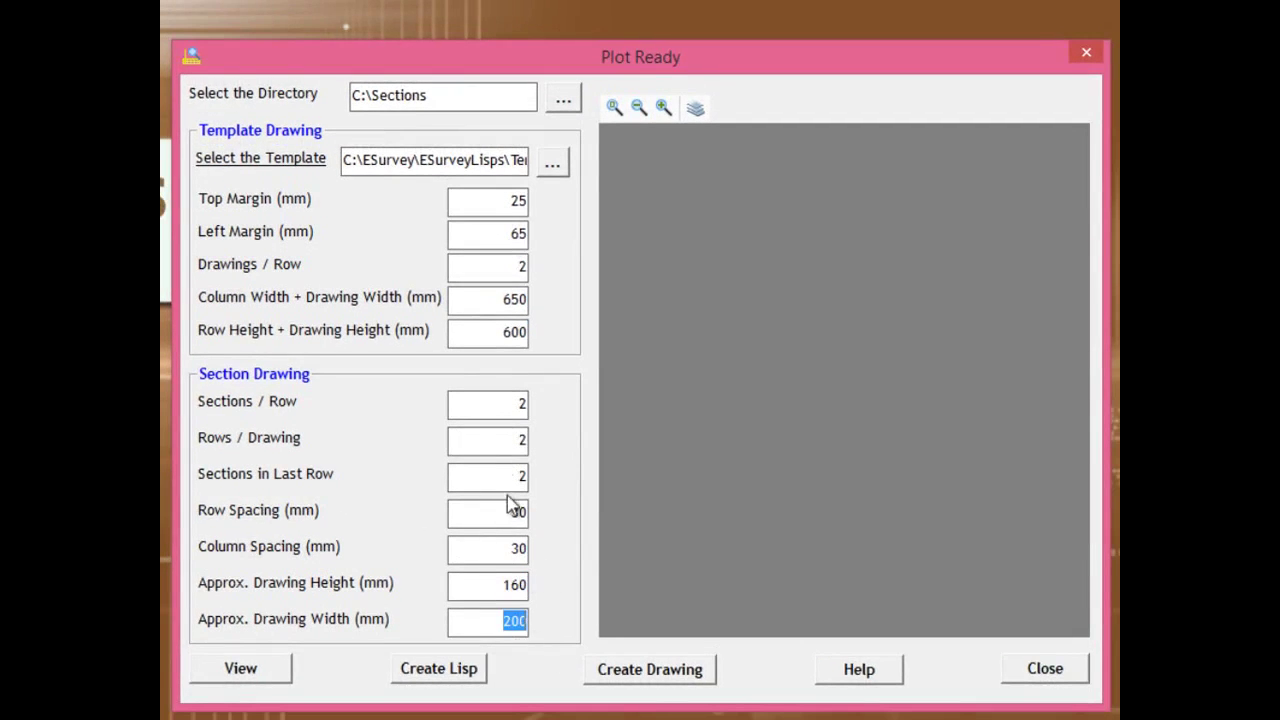
{"action": "left_click", "coordinate": [257, 667]}
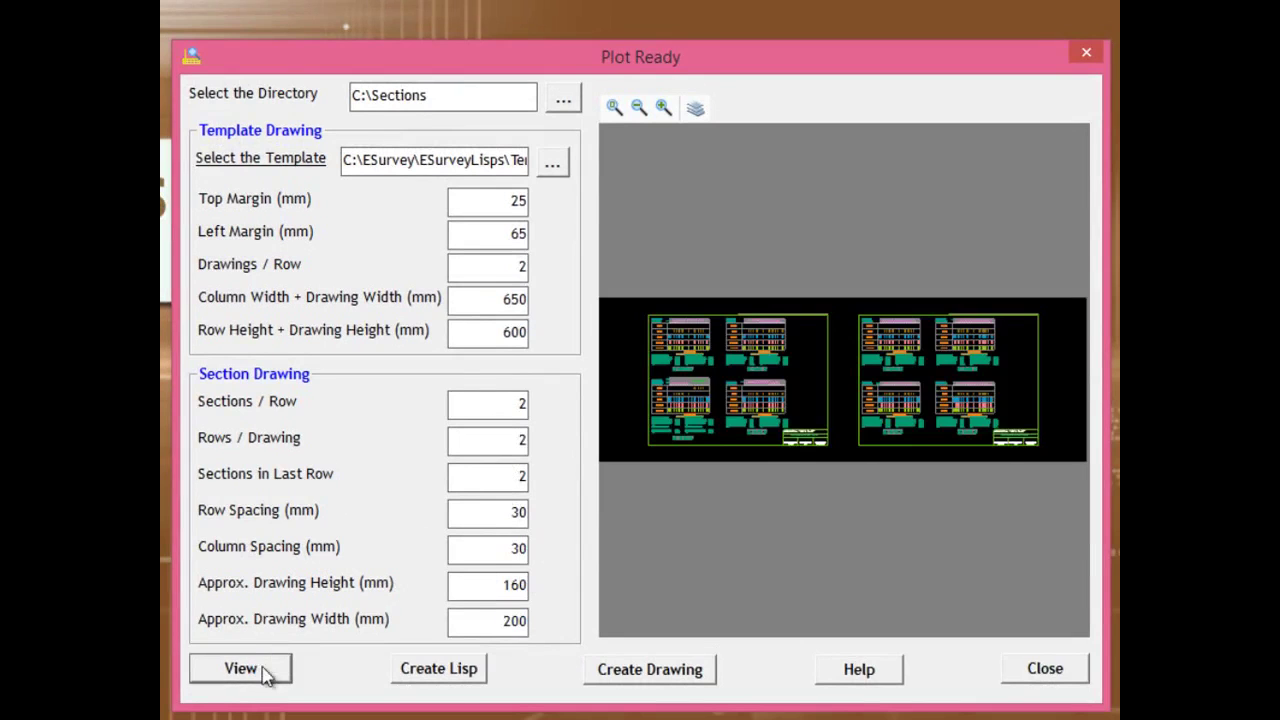
{"action": "left_click", "coordinate": [650, 669]}
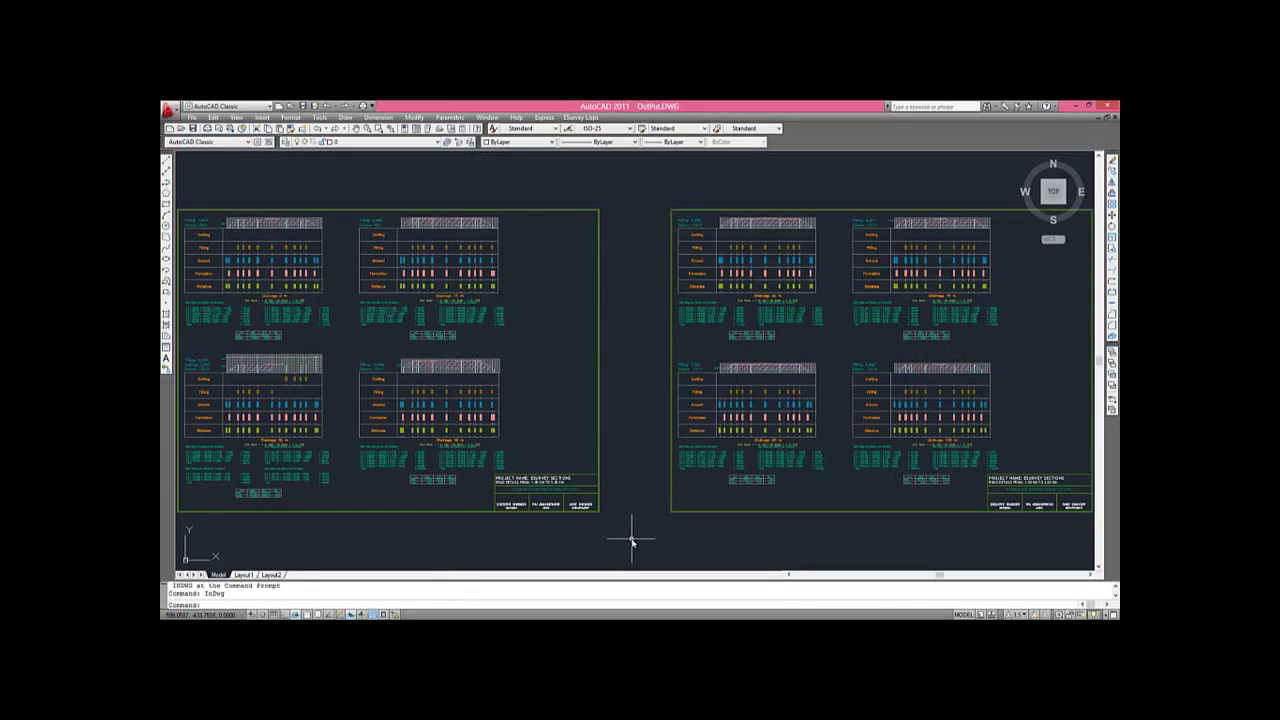
Zoom into a sheet corner and verify its frame line is on the PLOTBOX layer
{"action": "scroll", "coordinate": [231, 215], "scroll_direction": "up", "scroll_amount": 10}
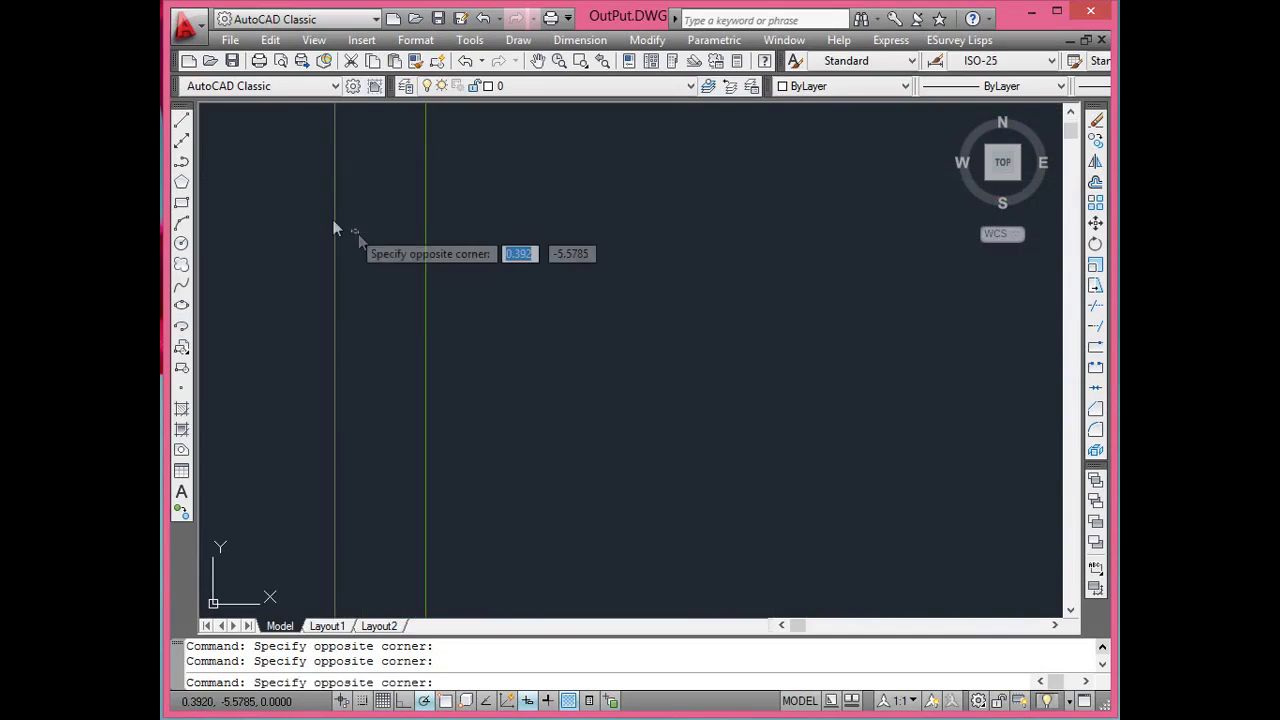
{"action": "left_click", "coordinate": [334, 214]}
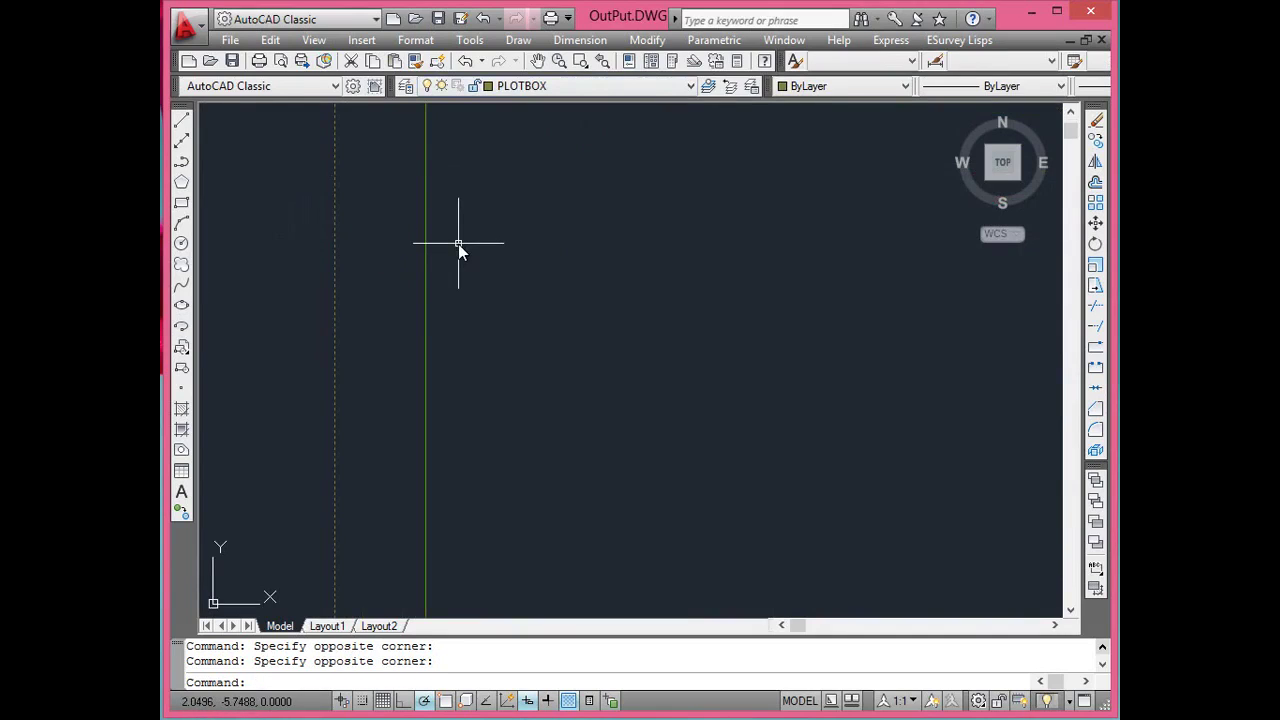
{"action": "key", "text": "Escape"}
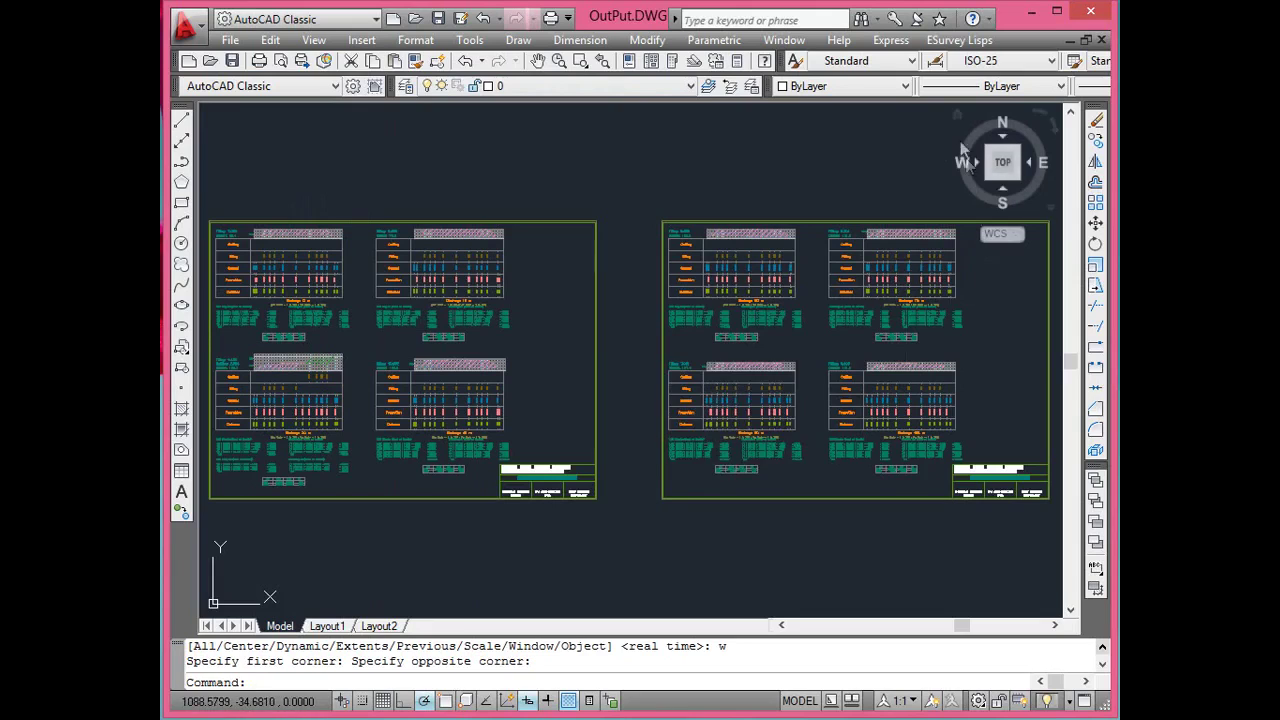
{"action": "left_click", "coordinate": [958, 40]}
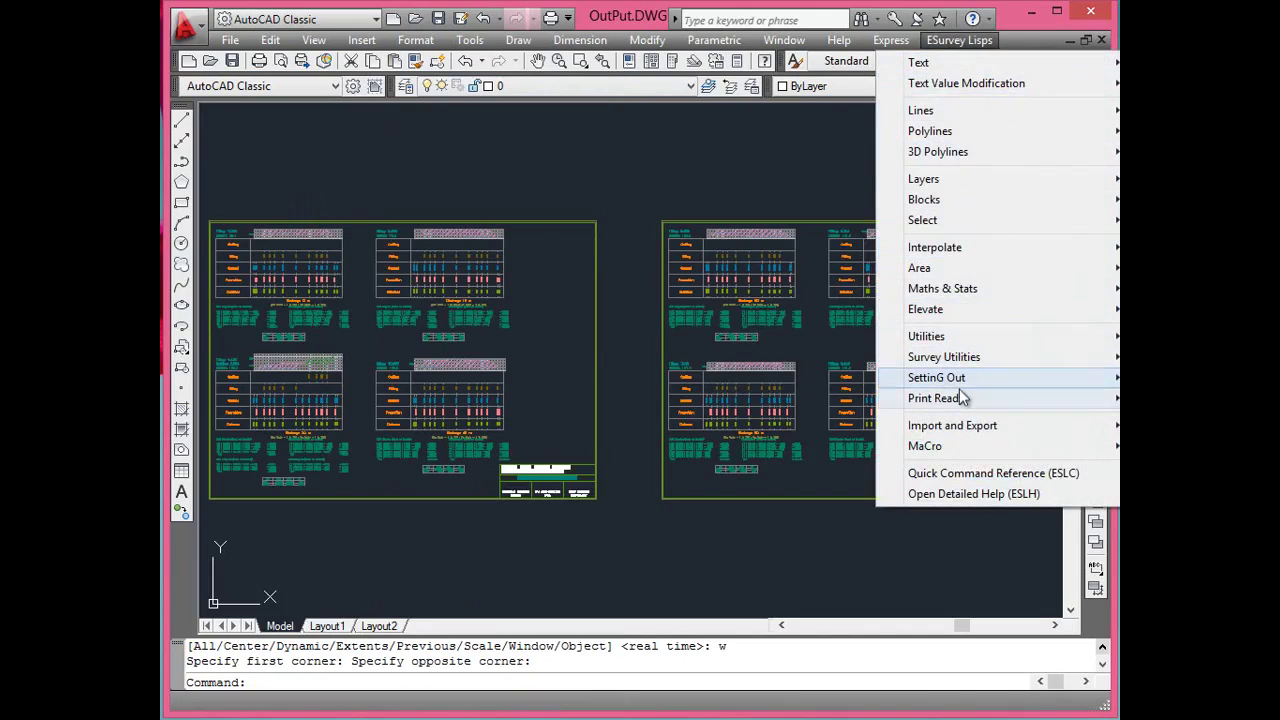
Save Bulk Plot Settings (BPS) with the Microsoft XPS Document Writer as output device
{"action": "mouse_move", "coordinate": [1050, 398]}
{"action": "left_click", "coordinate": [665, 401]}
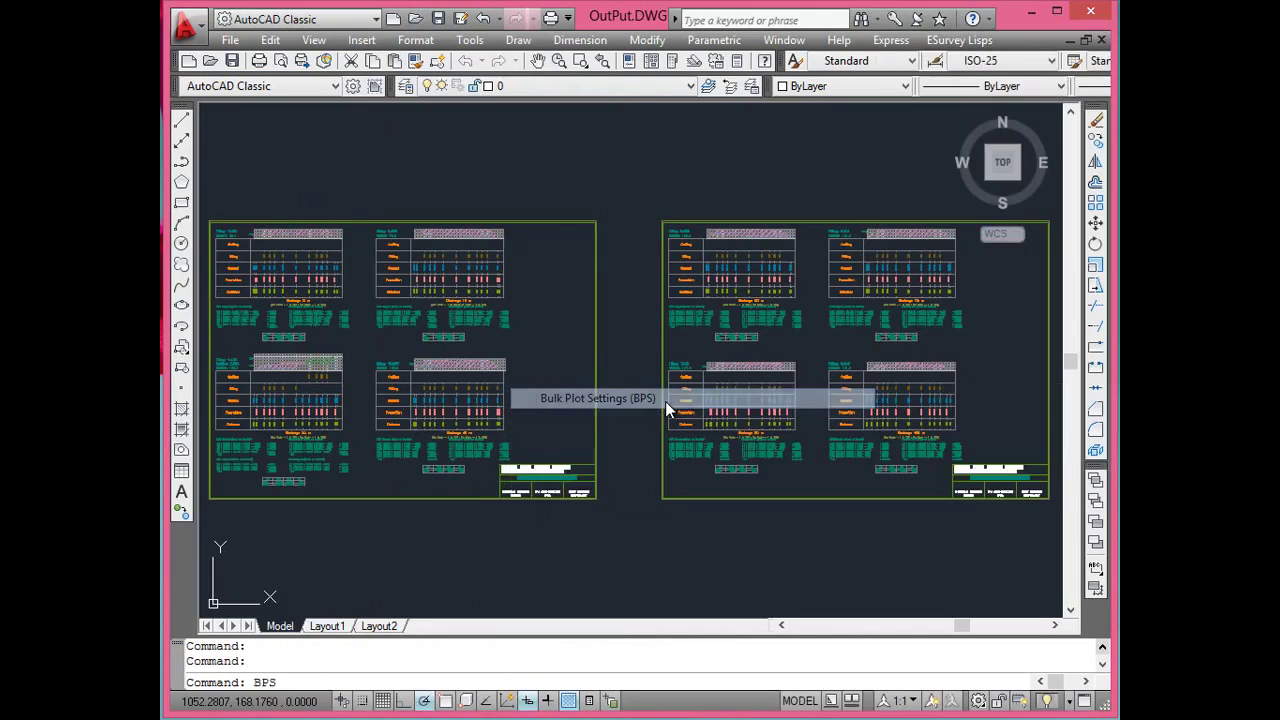
{"action": "left_click", "coordinate": [834, 292]}
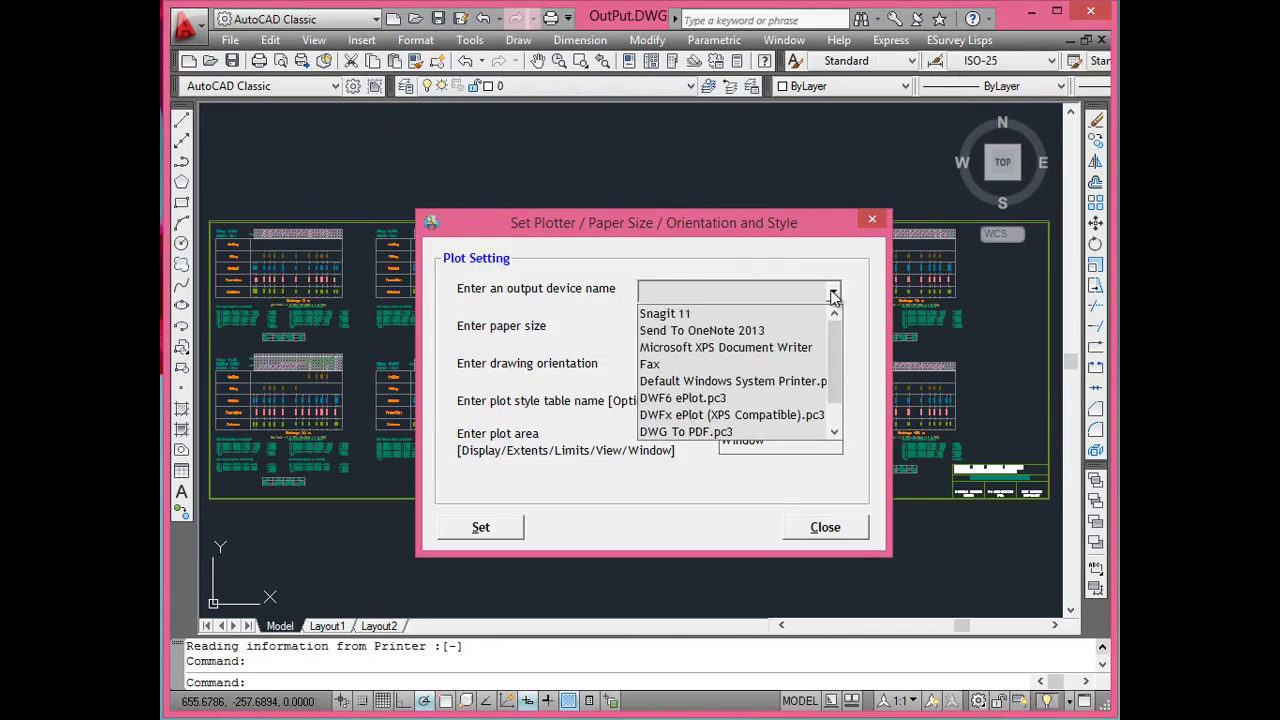
{"action": "left_click", "coordinate": [738, 351]}
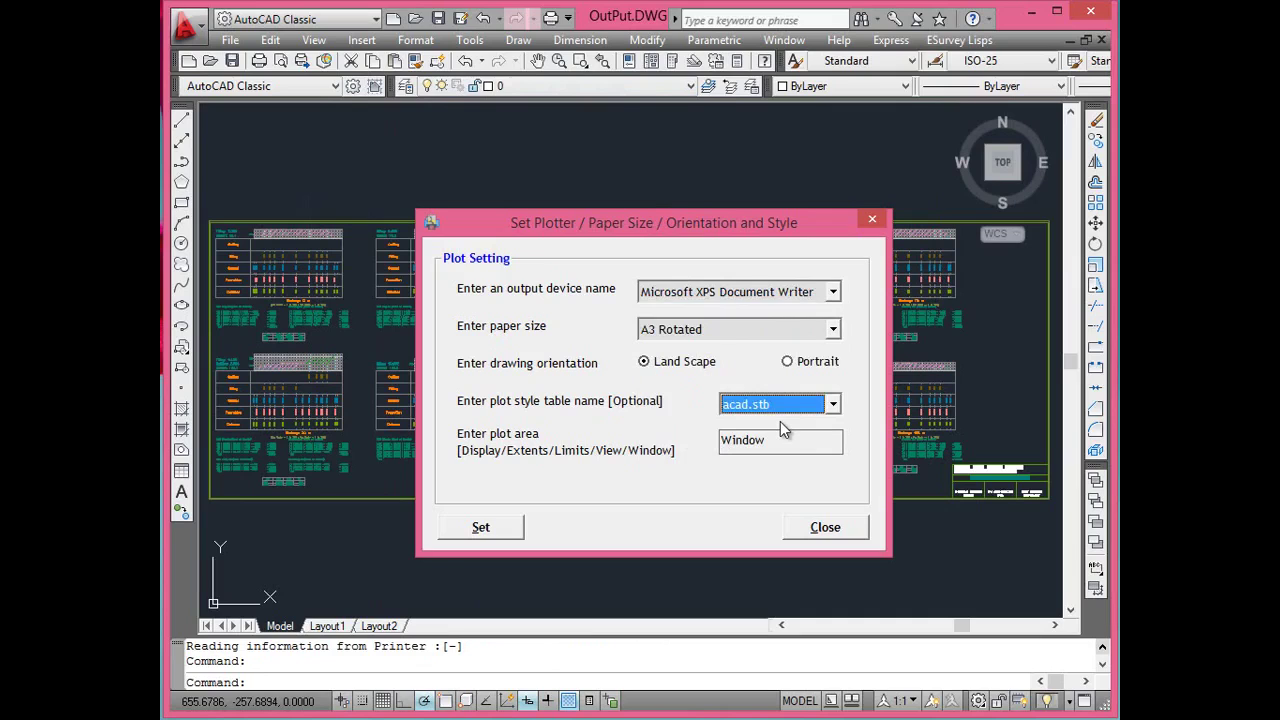
{"action": "left_click", "coordinate": [494, 528]}
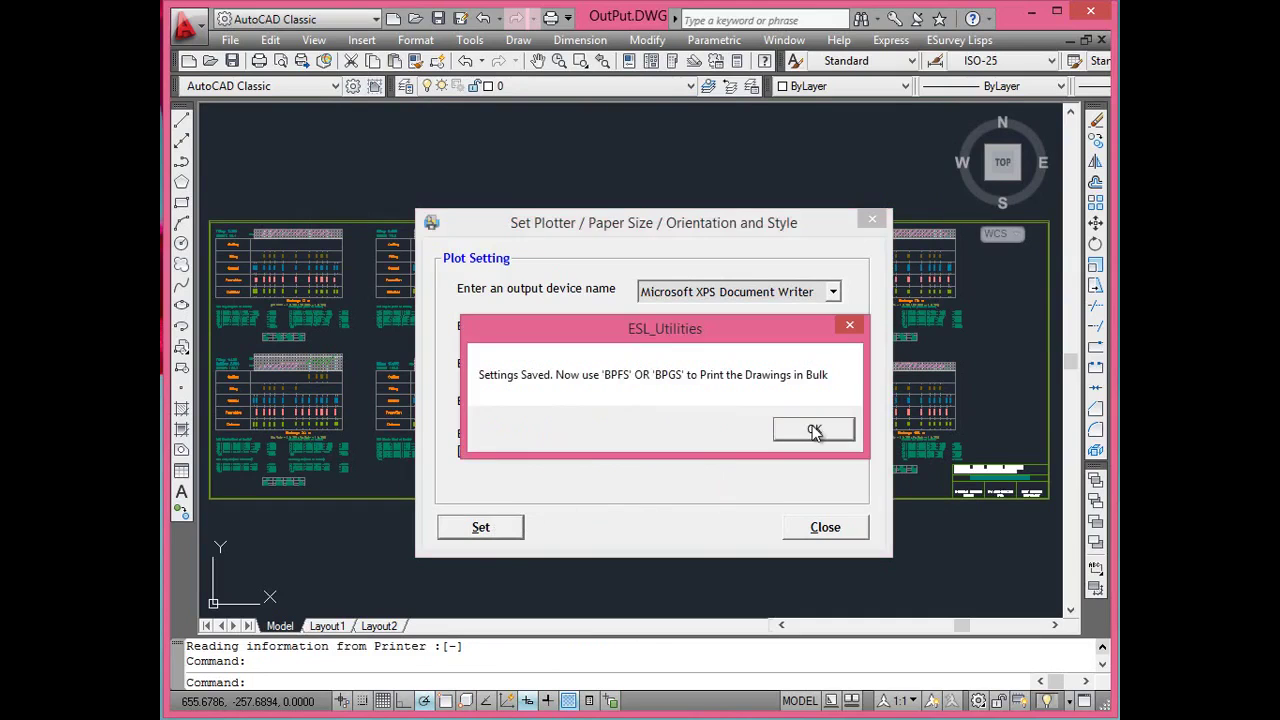
{"action": "left_click", "coordinate": [814, 430]}
{"action": "left_click", "coordinate": [842, 528]}
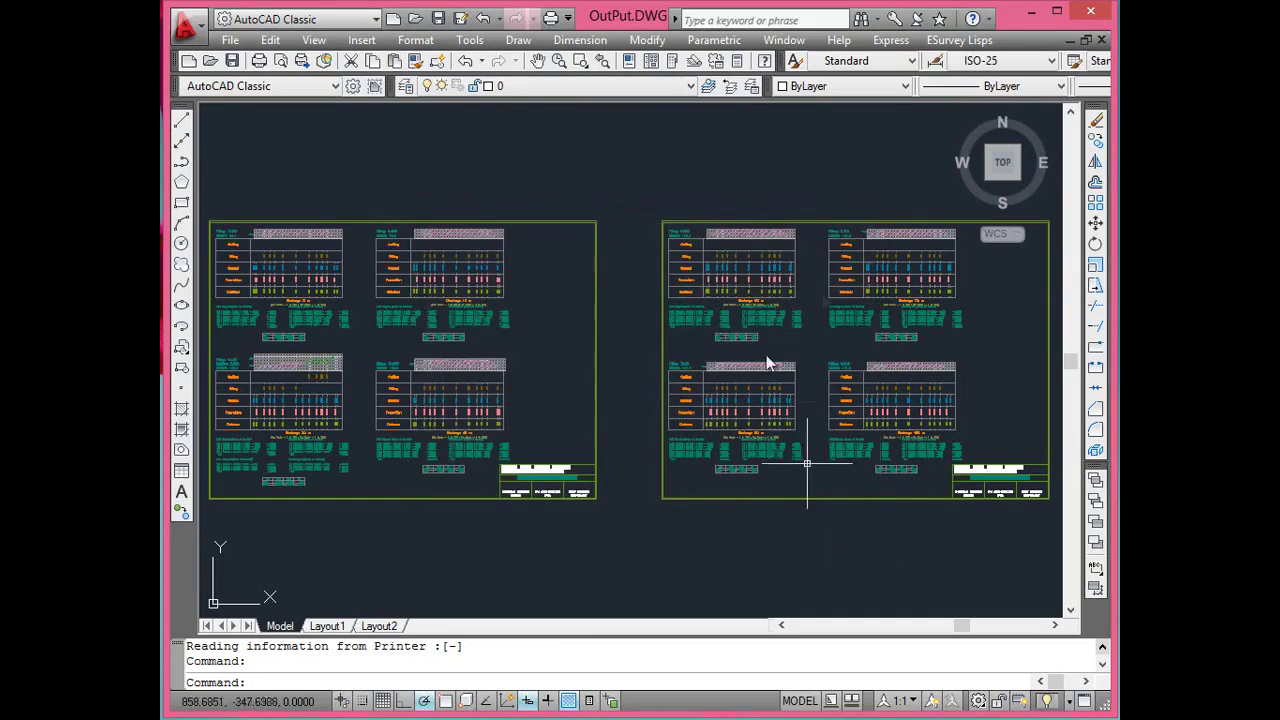
{"action": "left_click", "coordinate": [959, 40]}
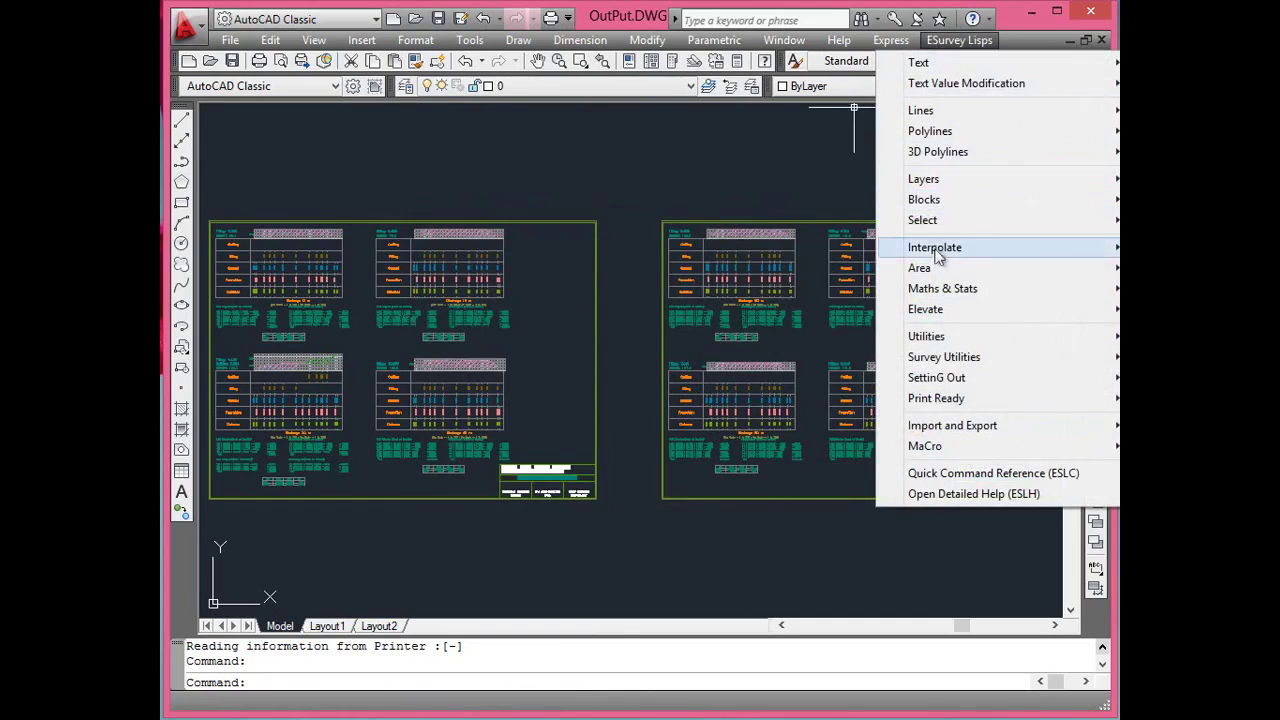
Bulk plot the section sheets with Bulk Plot - Given Scale (BPGS) at scale factor 1
{"action": "mouse_move", "coordinate": [974, 399]}
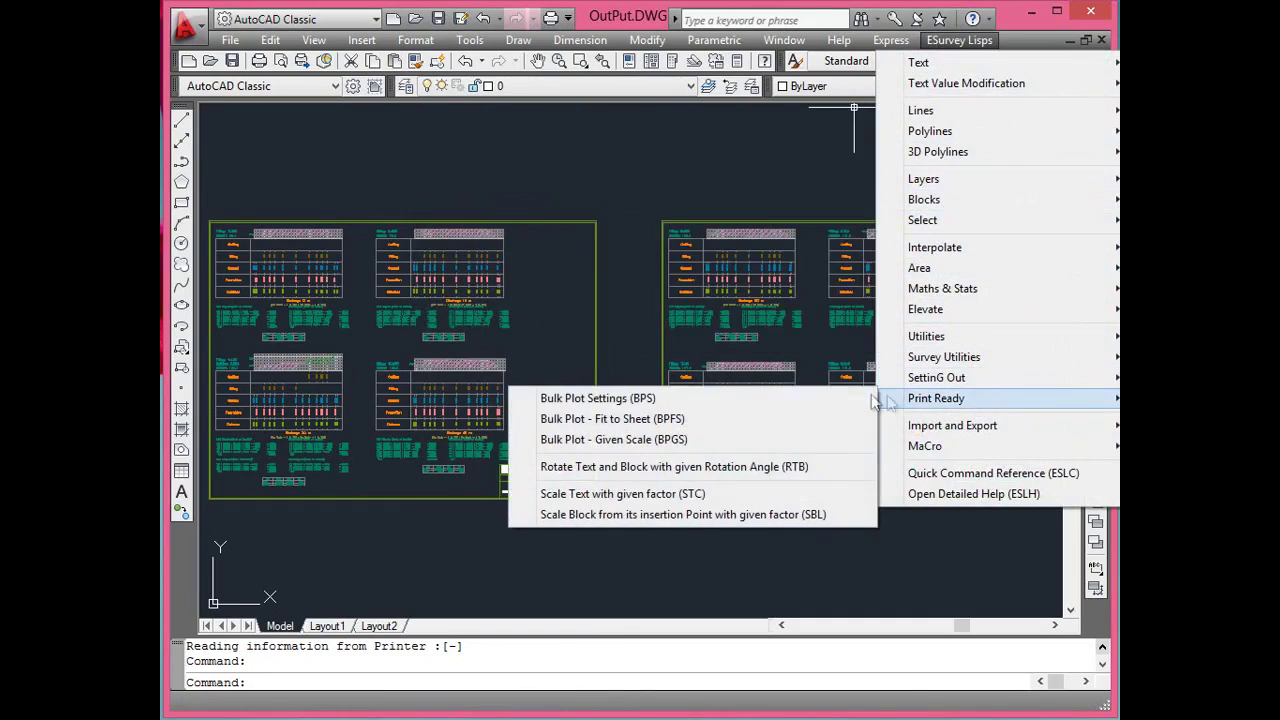
{"action": "left_click", "coordinate": [689, 419]}
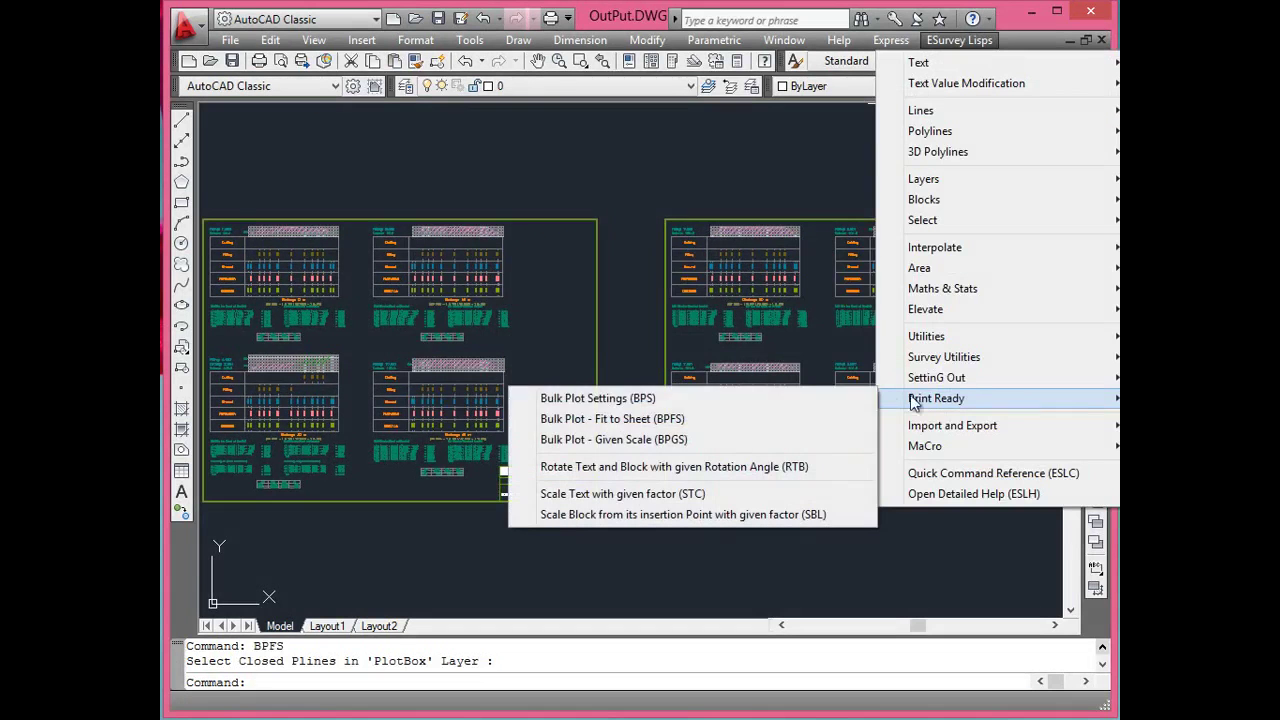
{"action": "left_click", "coordinate": [698, 442]}
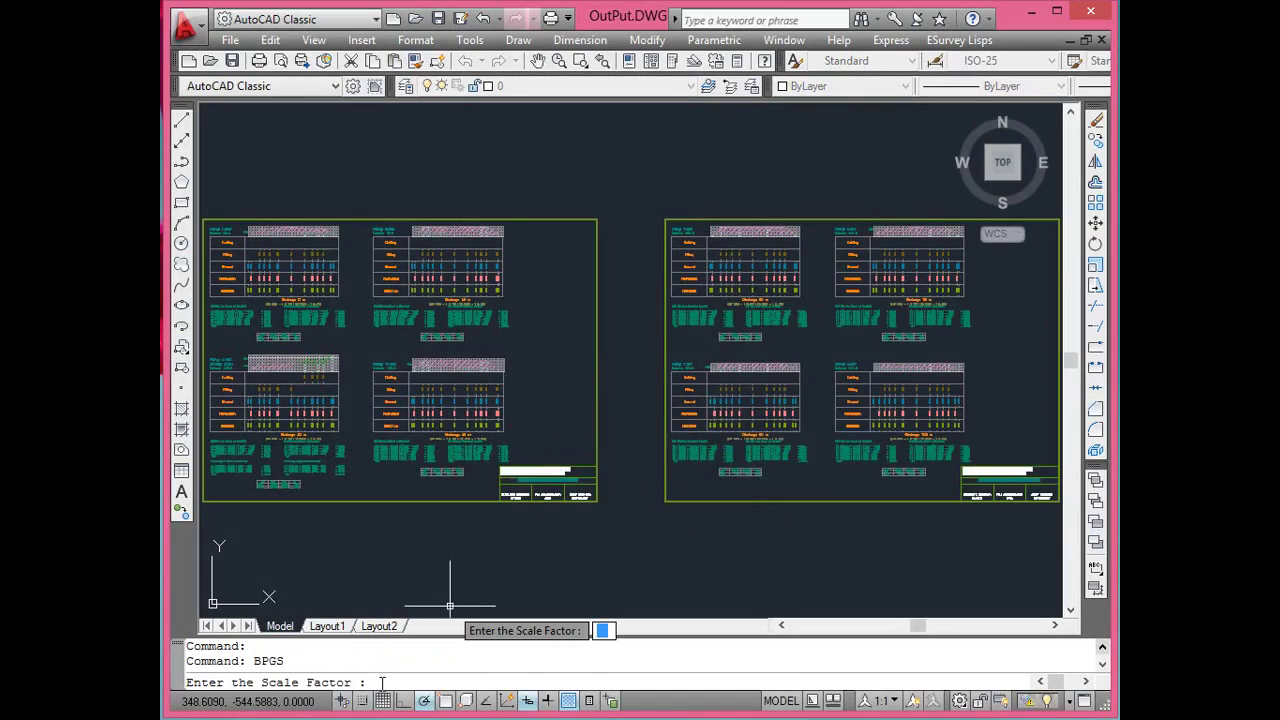
{"action": "type", "text": "1"}
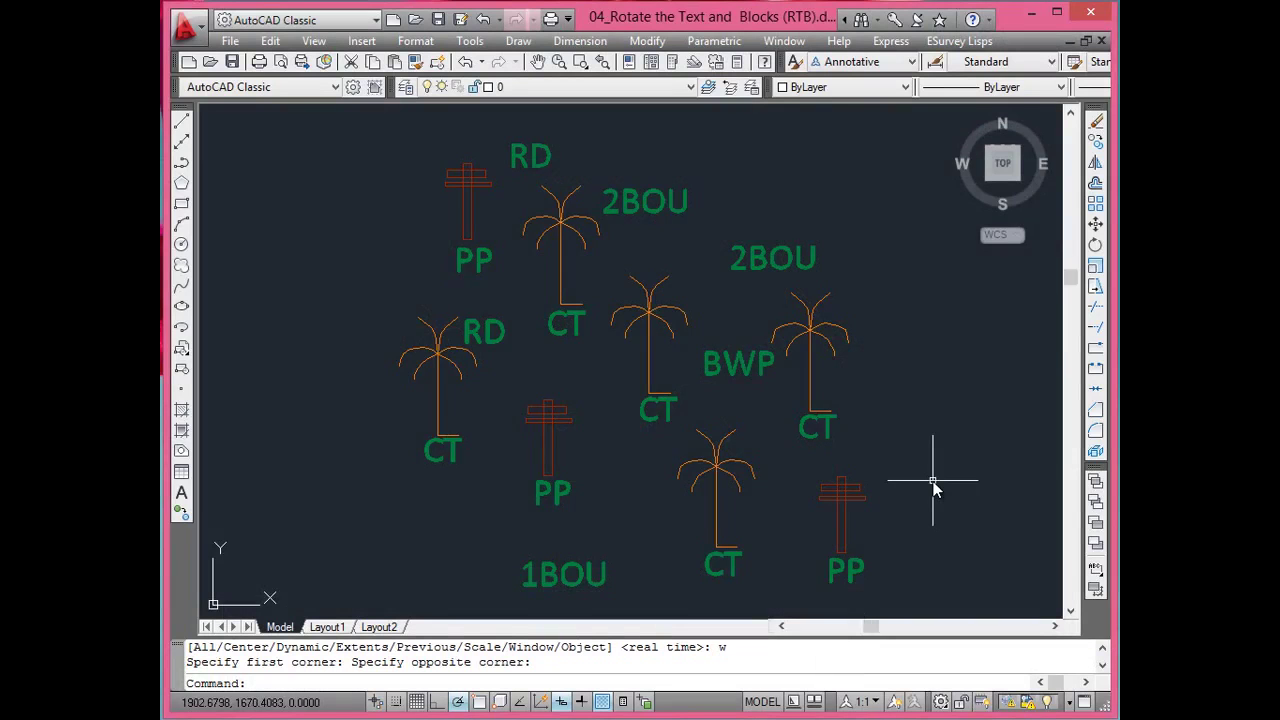
Rotate all 22 tree and pole blocks and labels by 30 degrees with RTB
{"action": "left_click", "coordinate": [921, 440]}
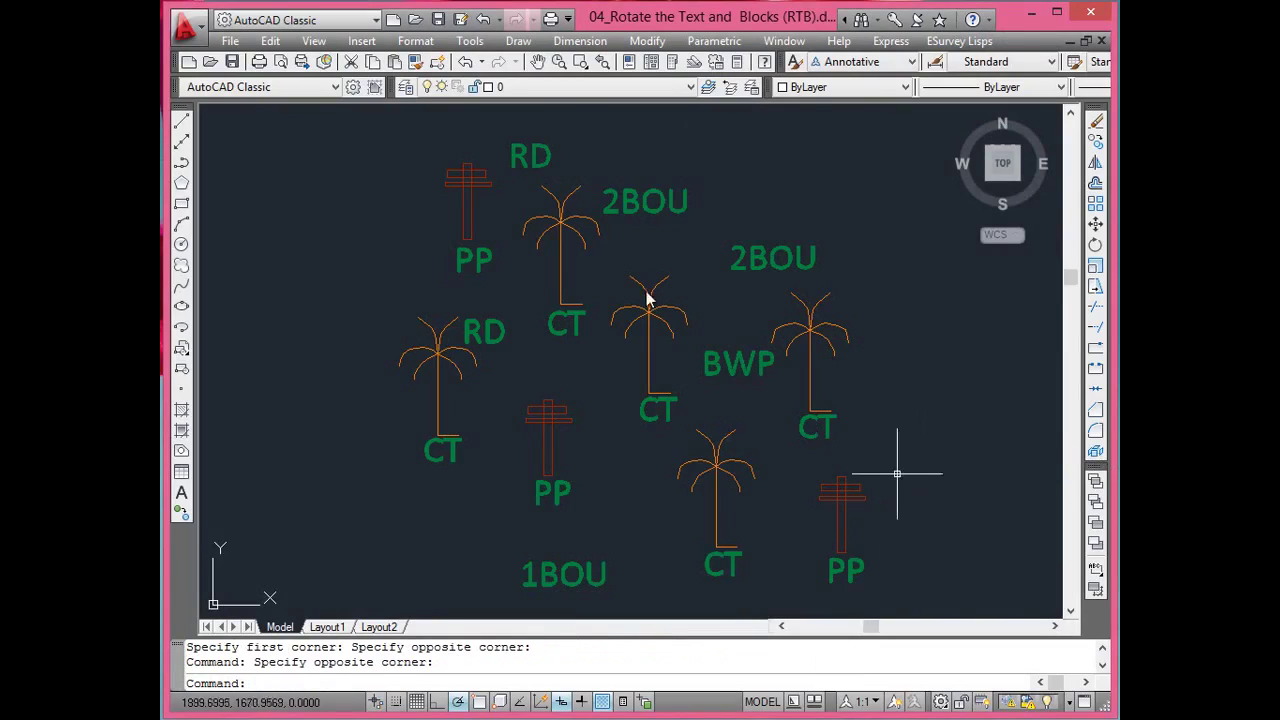
{"action": "left_click", "coordinate": [976, 44]}
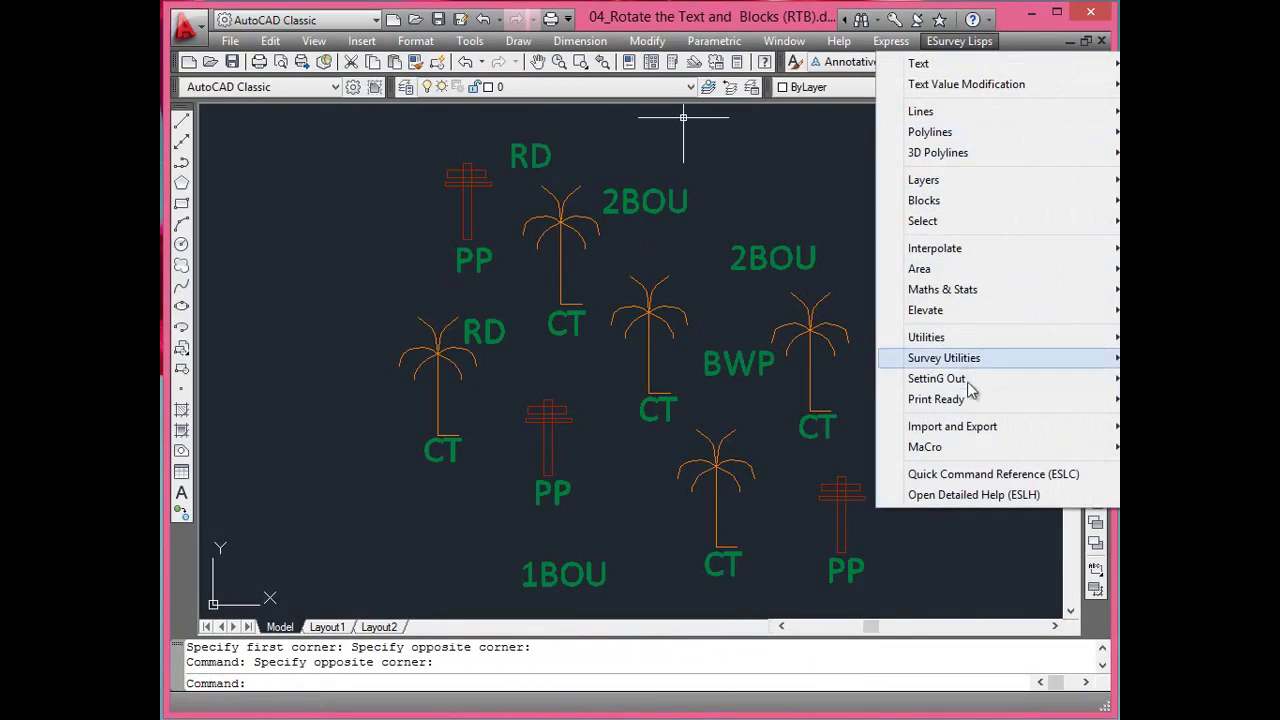
{"action": "mouse_move", "coordinate": [968, 400]}
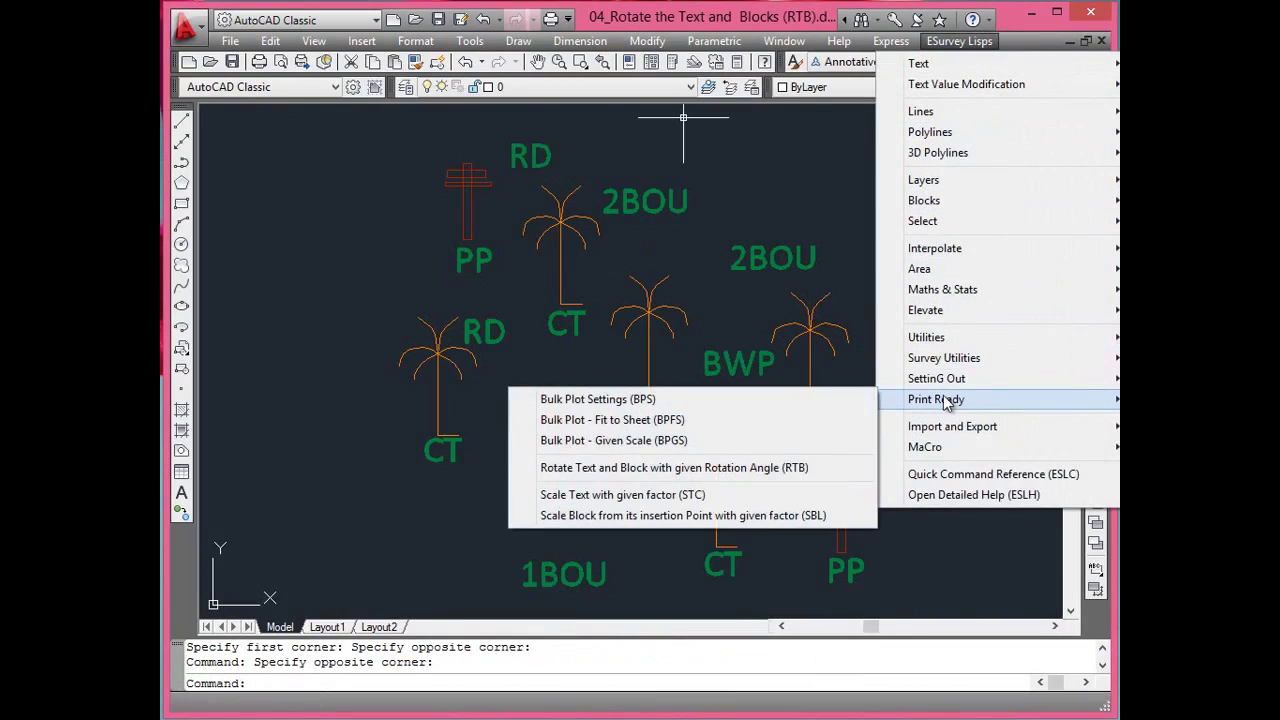
{"action": "left_click", "coordinate": [817, 467]}
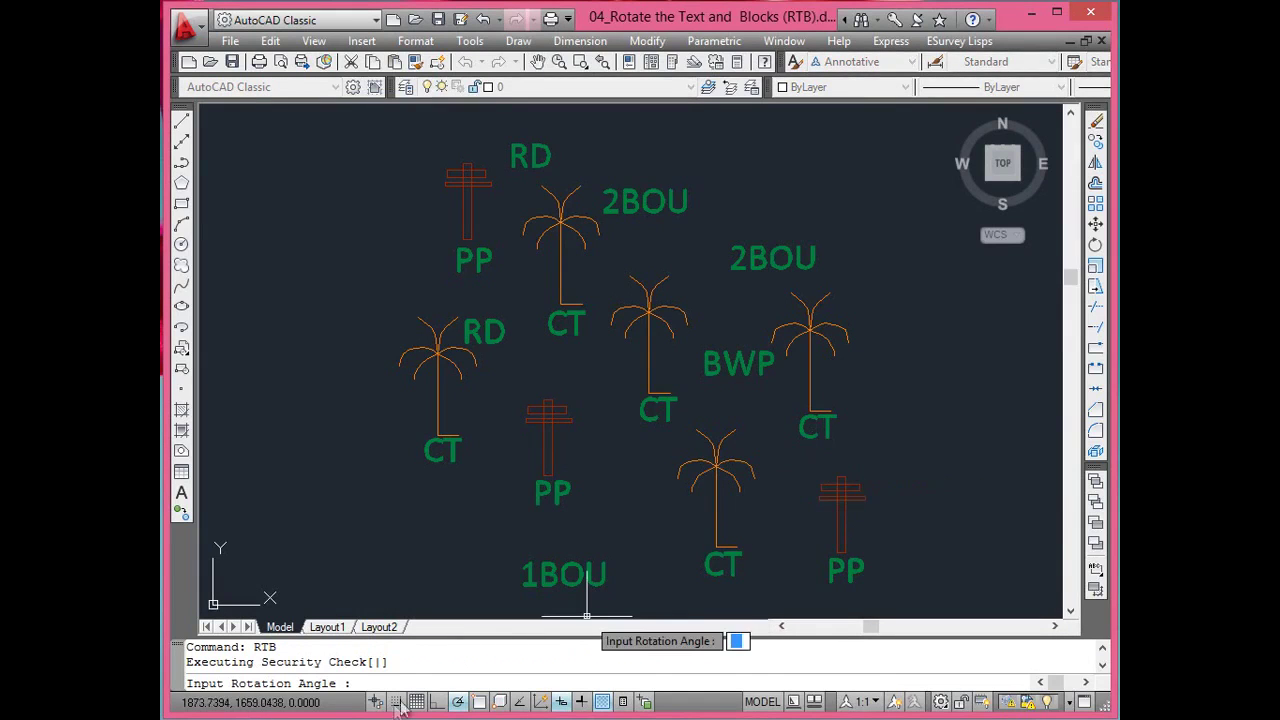
{"action": "type", "text": "30"}
{"action": "key", "text": "Return"}
{"action": "left_click", "coordinate": [350, 123]}
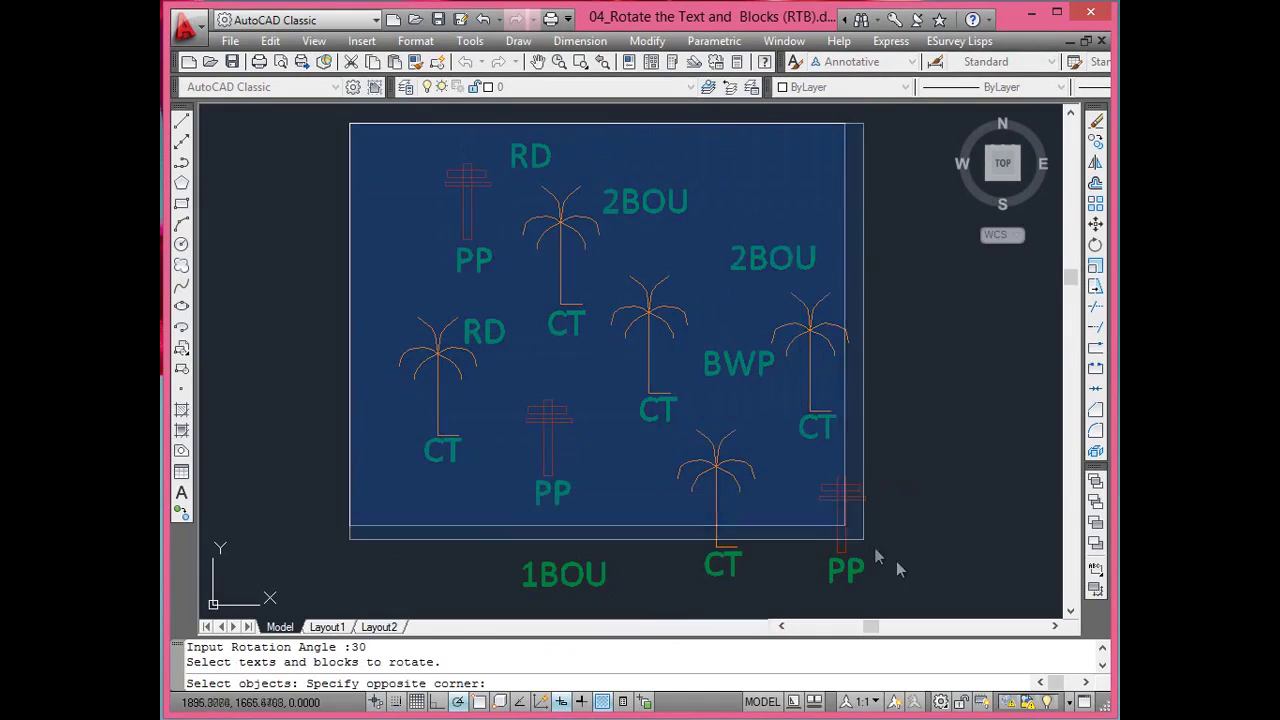
{"action": "left_click", "coordinate": [914, 597]}
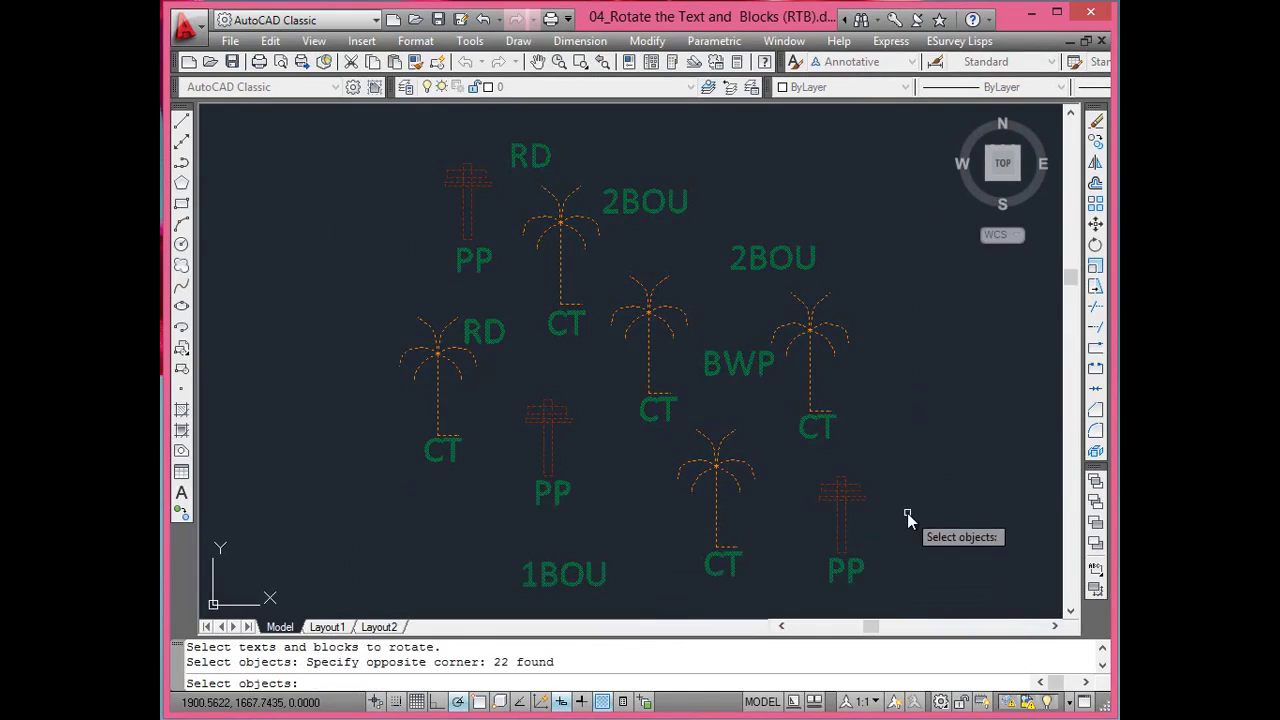
{"action": "key", "text": "Return"}
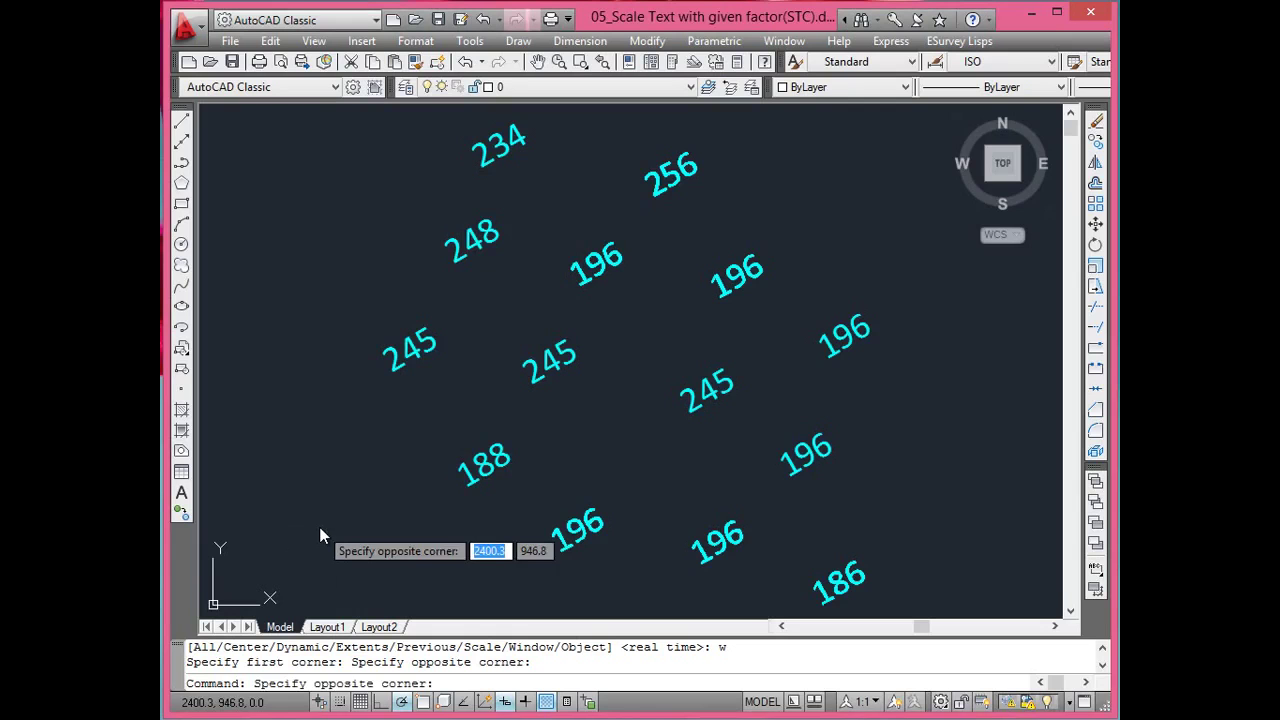
Scale the 14 number labels by a factor of 1.5 using Scale Text (STC)
{"action": "left_click", "coordinate": [306, 506]}
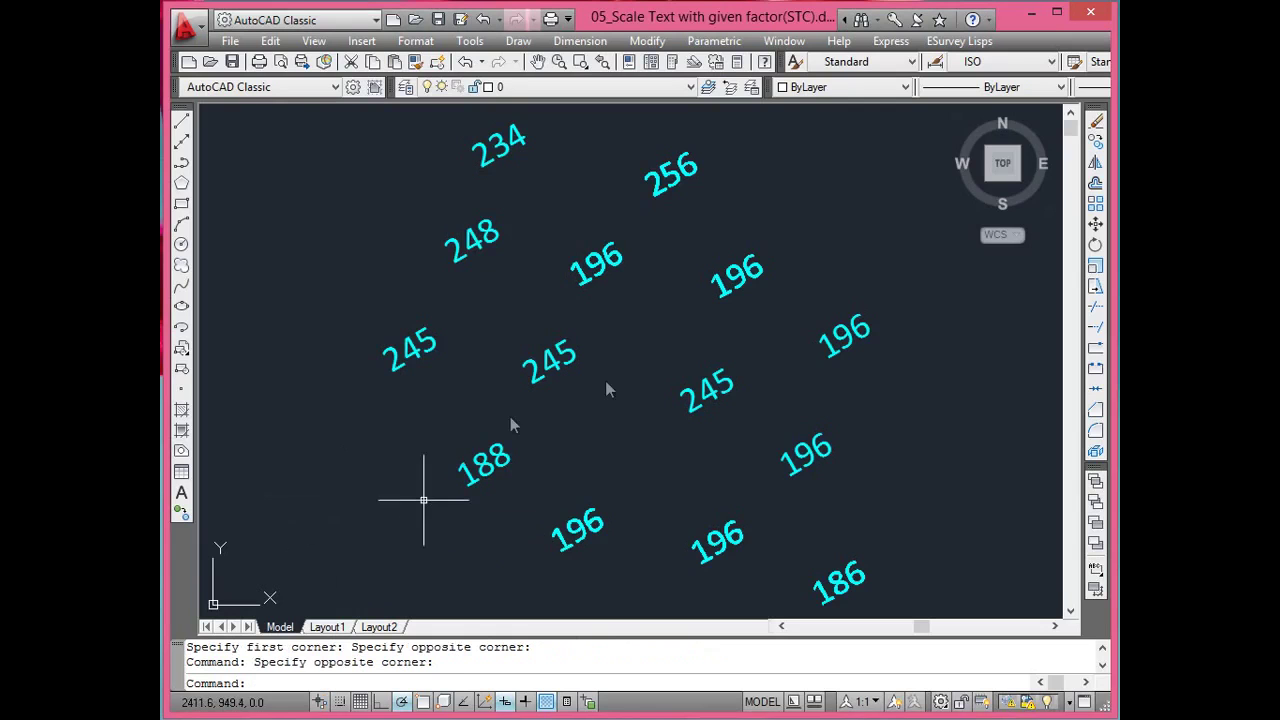
{"action": "left_click", "coordinate": [958, 41]}
{"action": "mouse_move", "coordinate": [991, 401]}
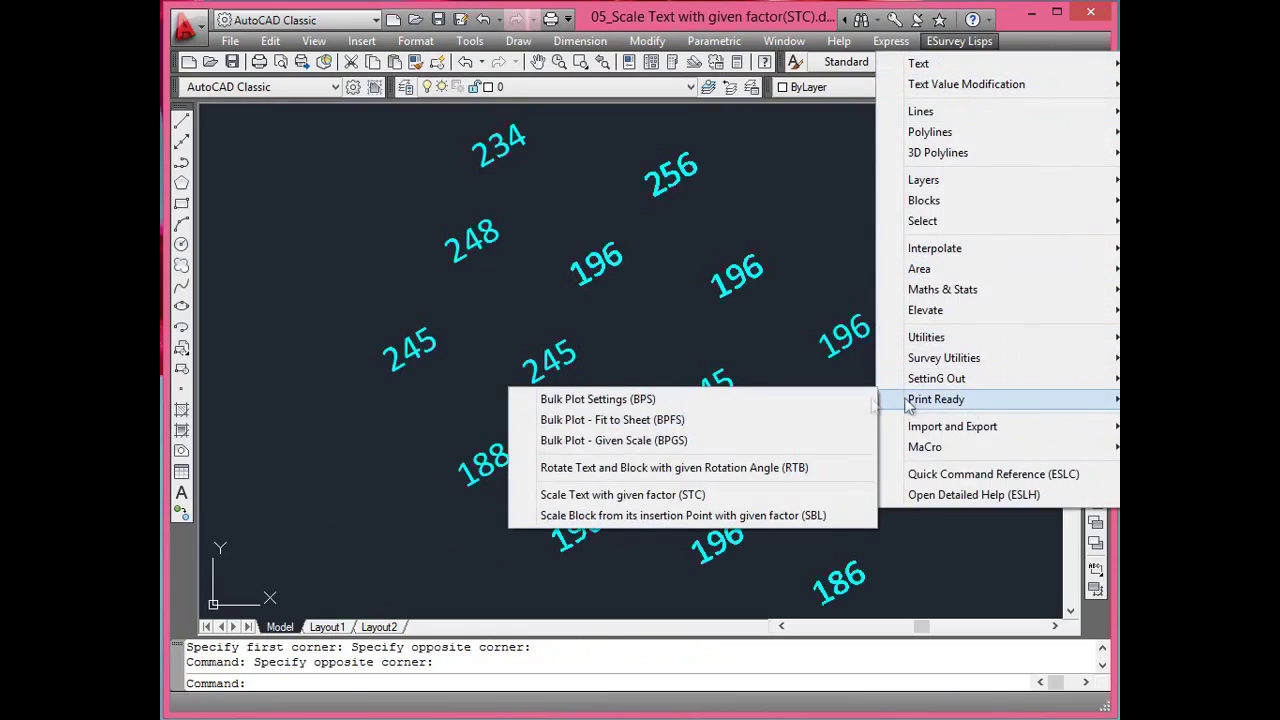
{"action": "left_click", "coordinate": [711, 495]}
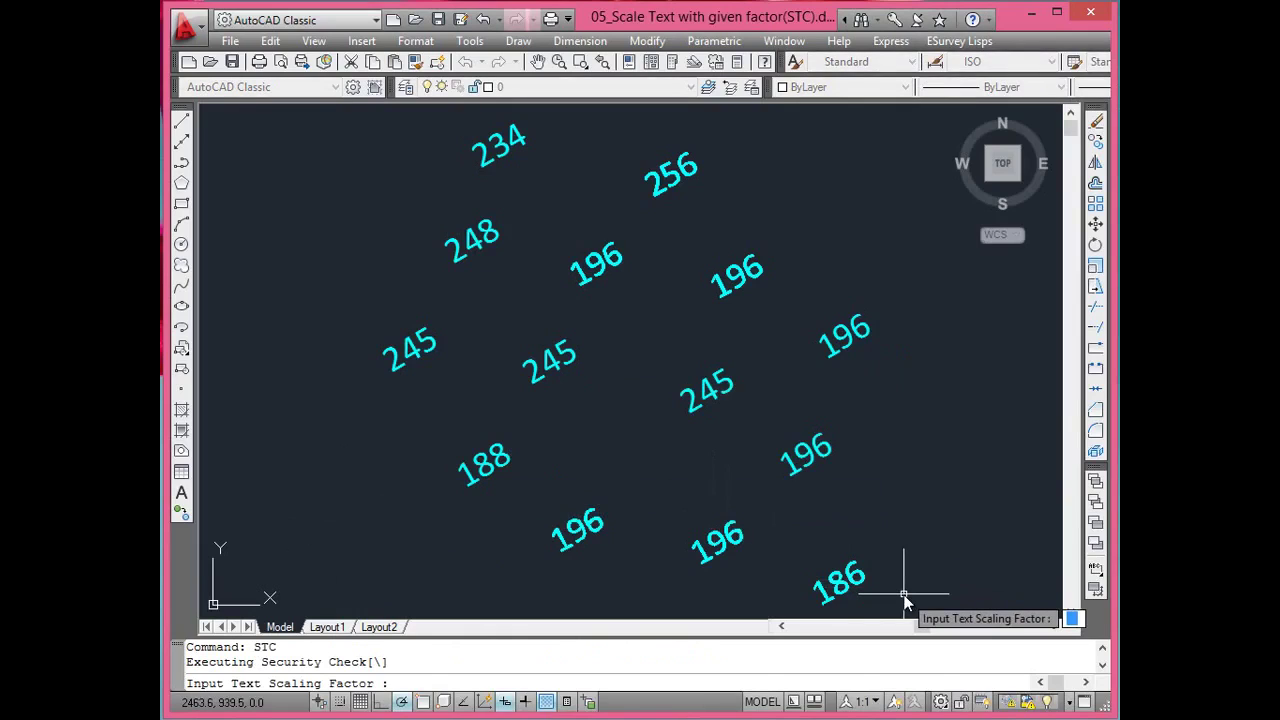
{"action": "type", "text": "1.5"}
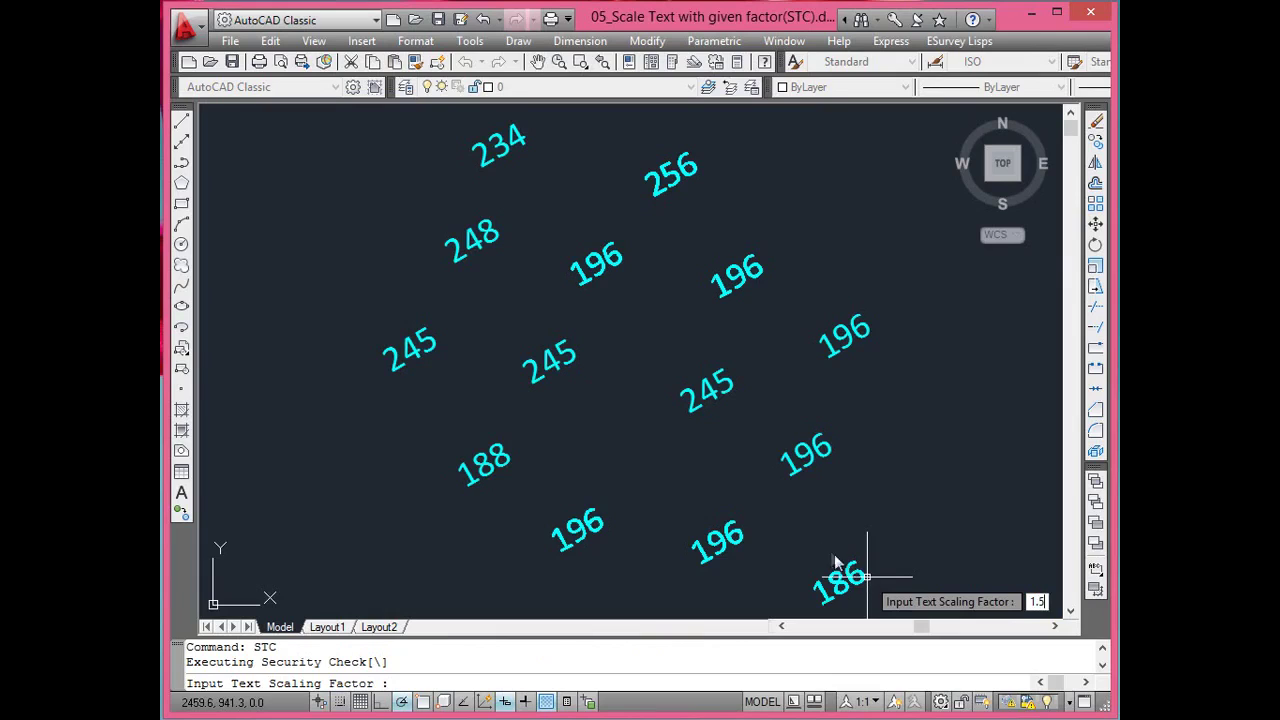
{"action": "key", "text": "Return"}
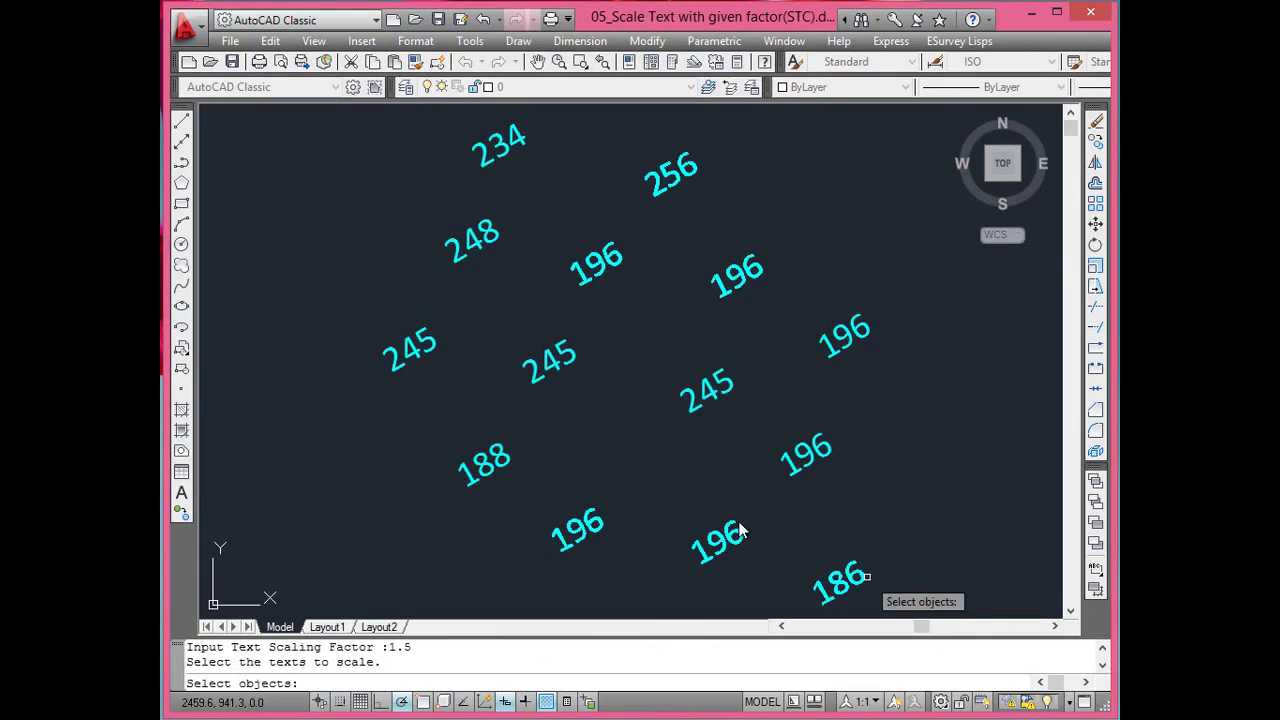
{"action": "left_click", "coordinate": [968, 609]}
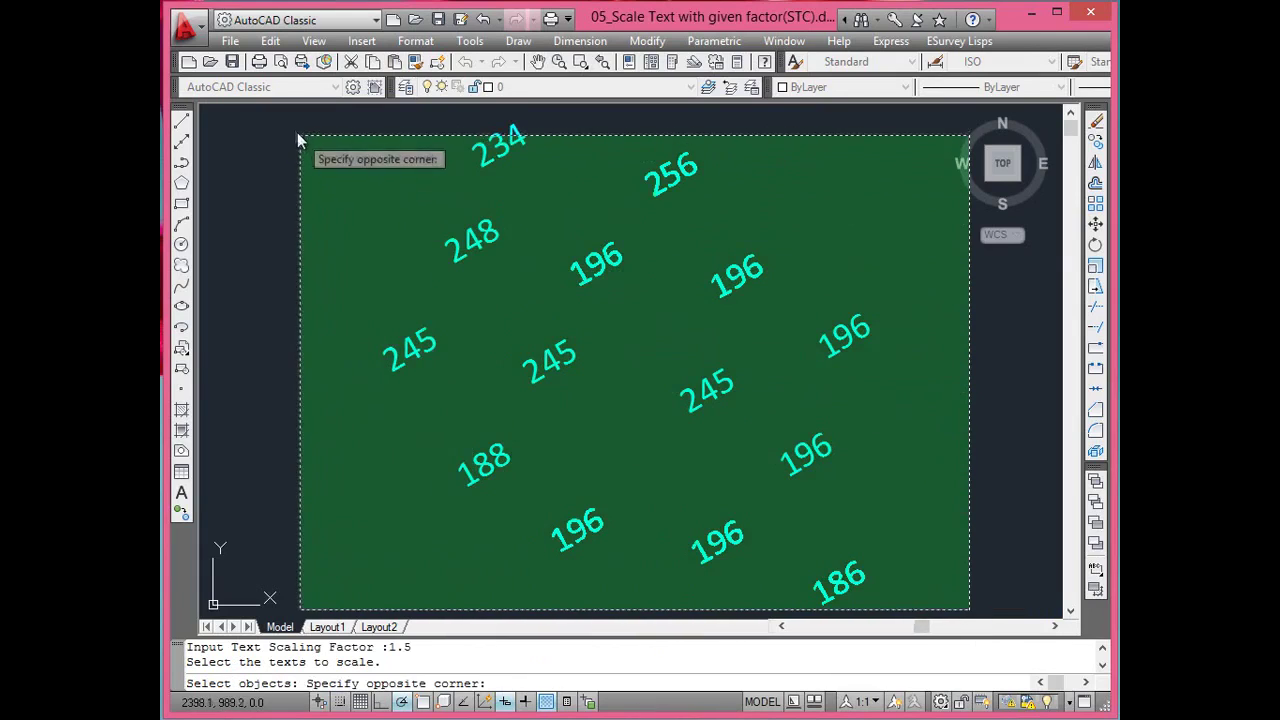
{"action": "left_click", "coordinate": [290, 123]}
{"action": "key", "text": "Return"}
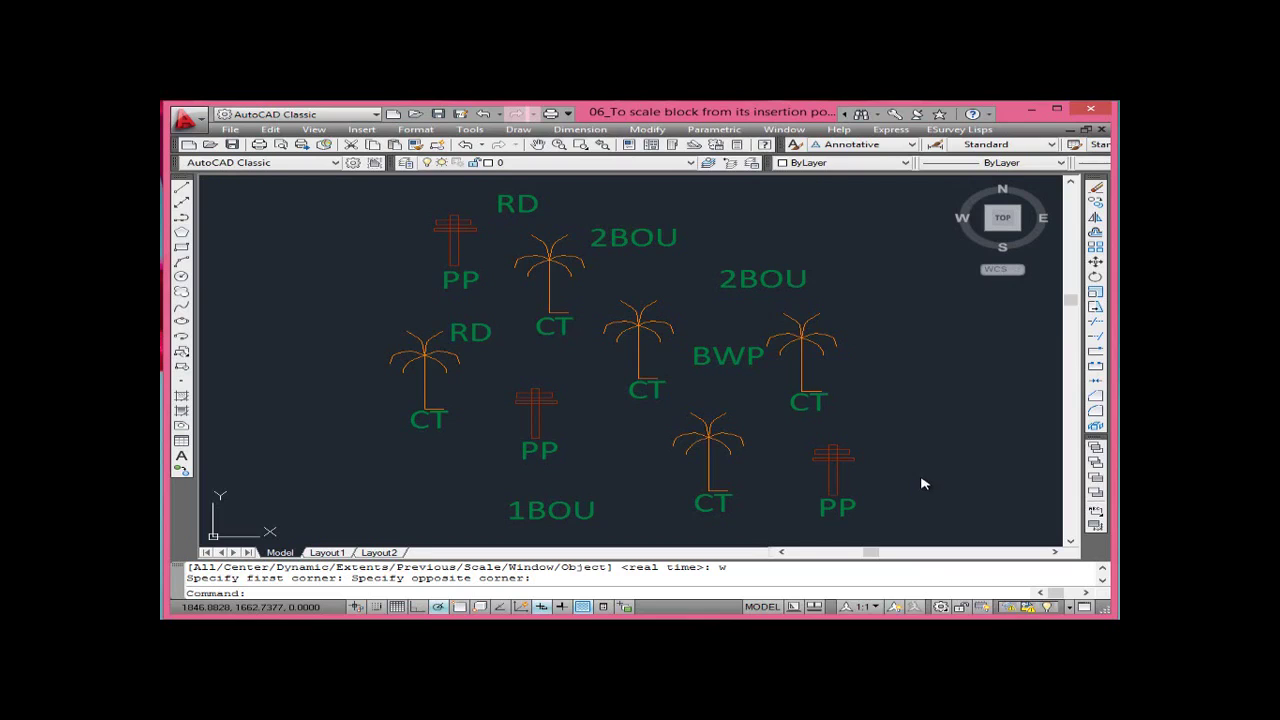
Scale the eight tree and pole blocks by 2 about their insertion points using SBL
{"action": "left_click", "coordinate": [958, 129]}
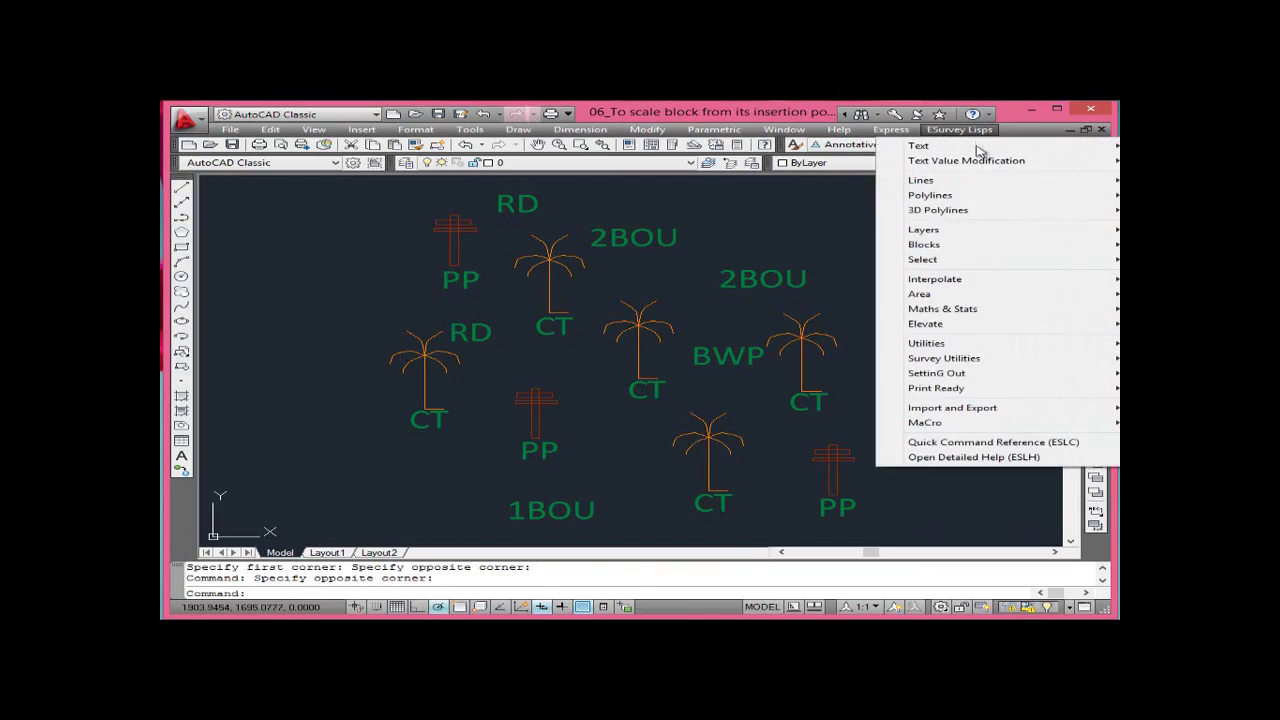
{"action": "mouse_move", "coordinate": [964, 388]}
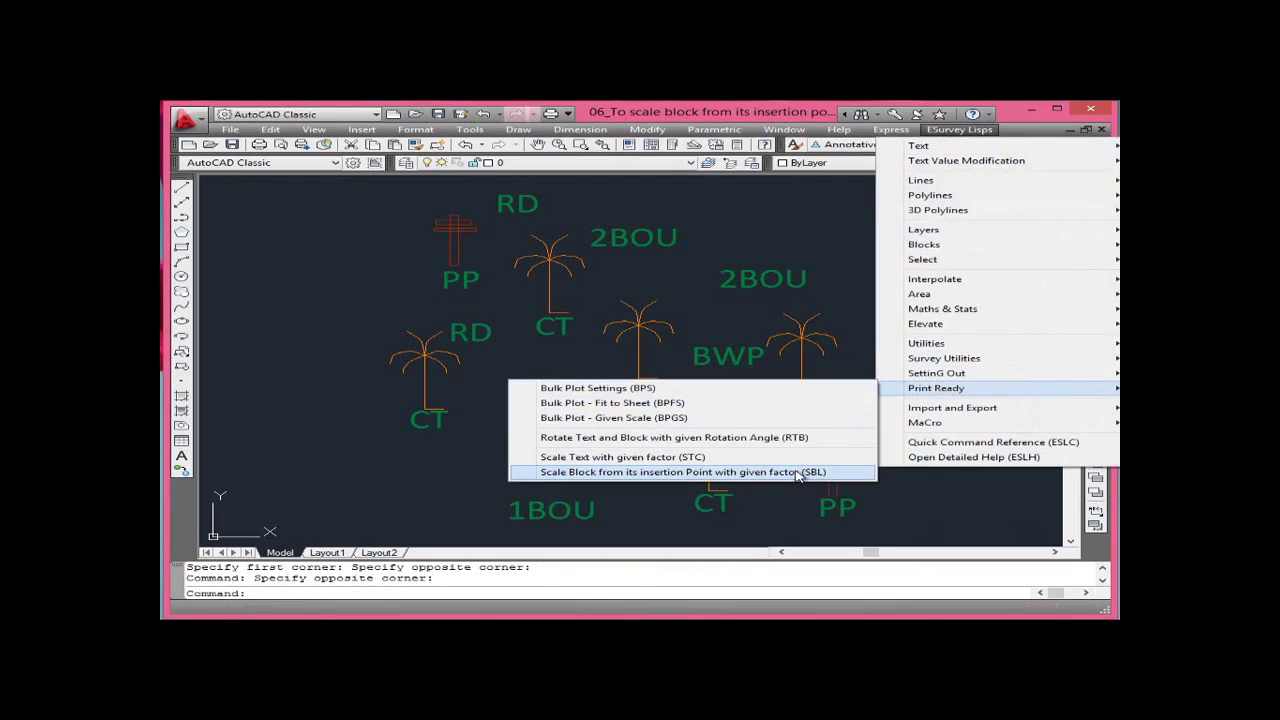
{"action": "left_click", "coordinate": [836, 473]}
{"action": "type", "text": "2"}
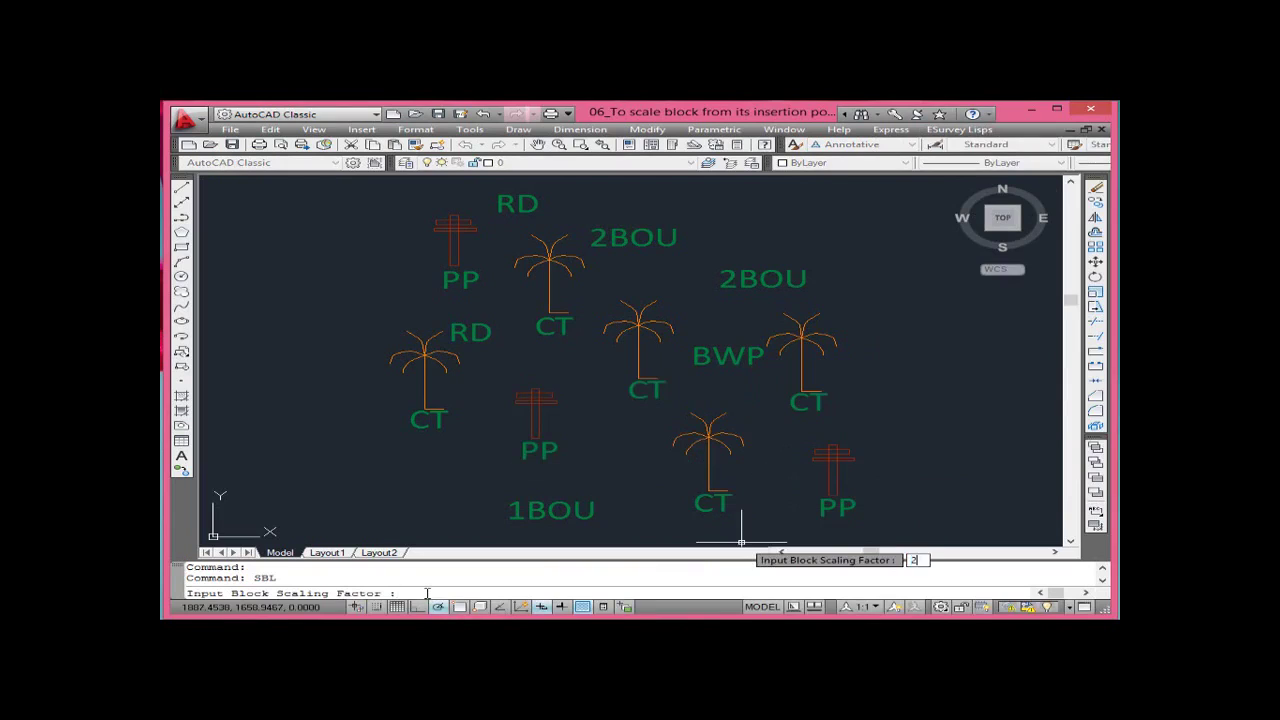
{"action": "key", "text": "Return"}
{"action": "left_click", "coordinate": [313, 190]}
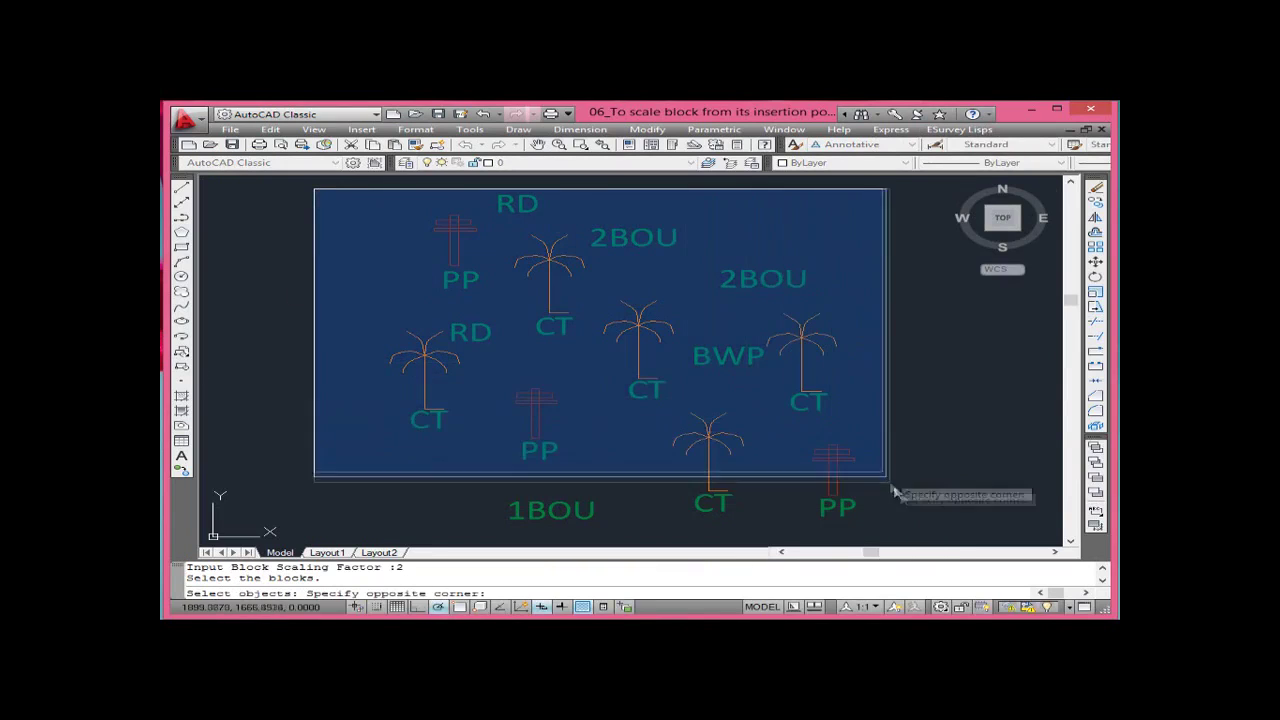
{"action": "left_click", "coordinate": [920, 525]}
{"action": "key", "text": "Return"}
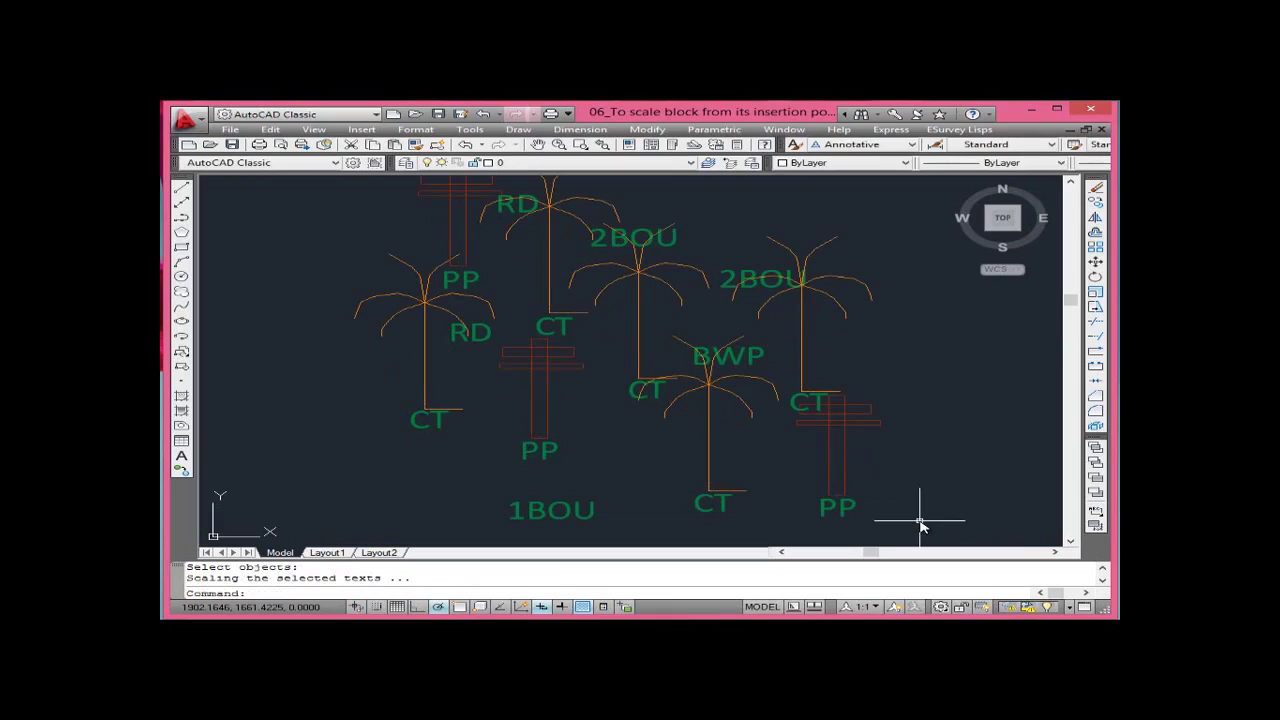